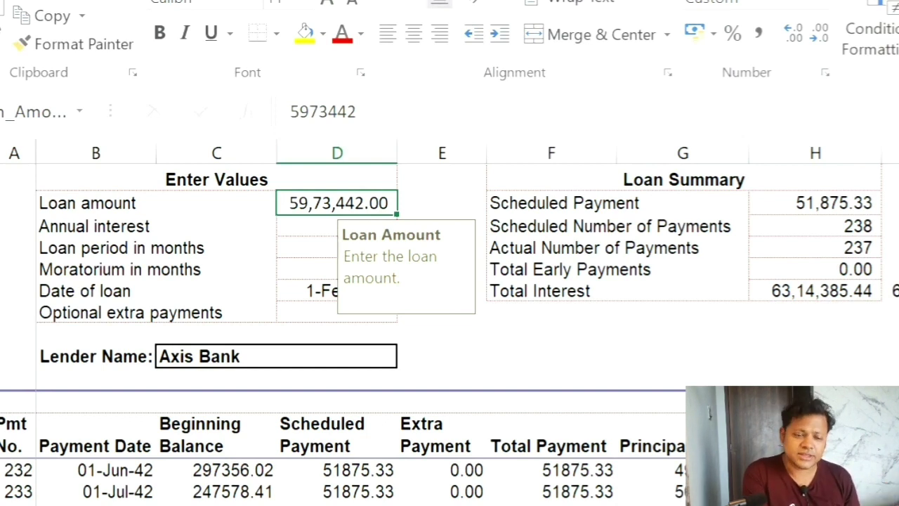
left_click(642, 334)
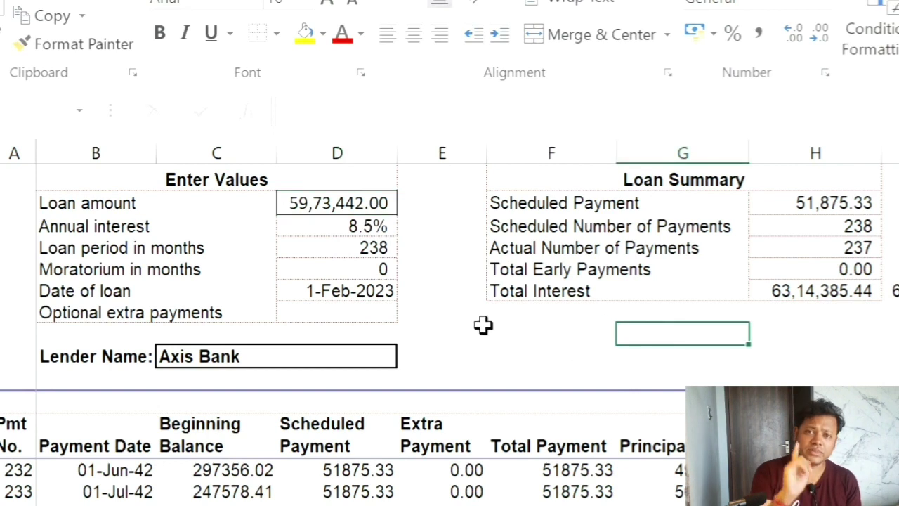
left_click(369, 226)
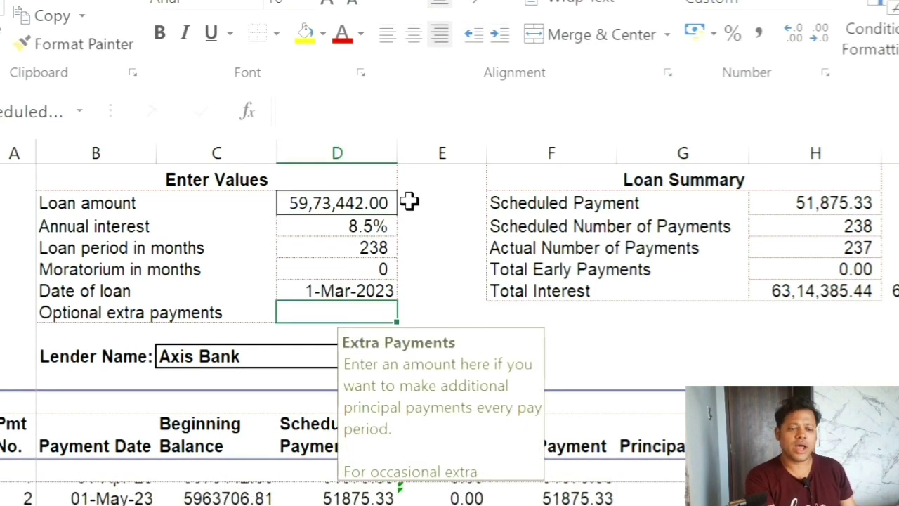
Set the date of loan to 01-04-2023.
key("Up")
left_click(329, 113)
key("BackSpace")
type("5")
key("BackSpace")
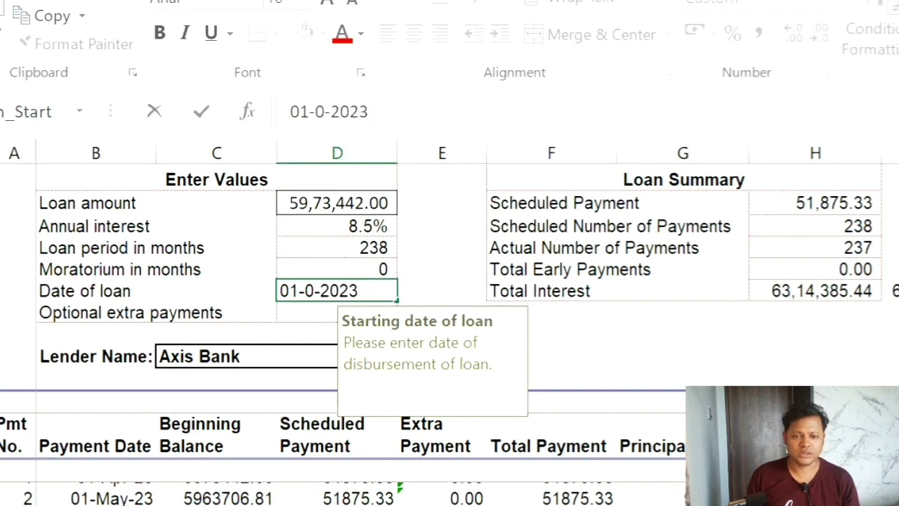
type("4")
key("Return")
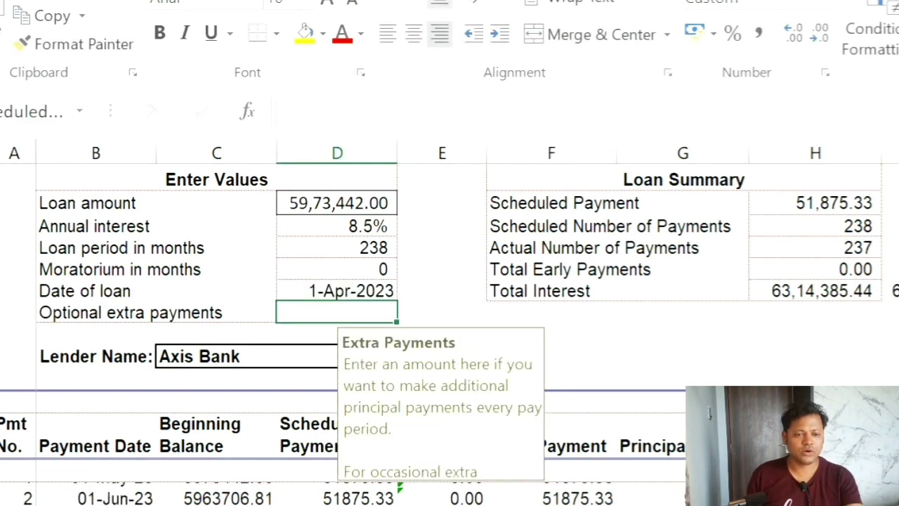
key("Up")
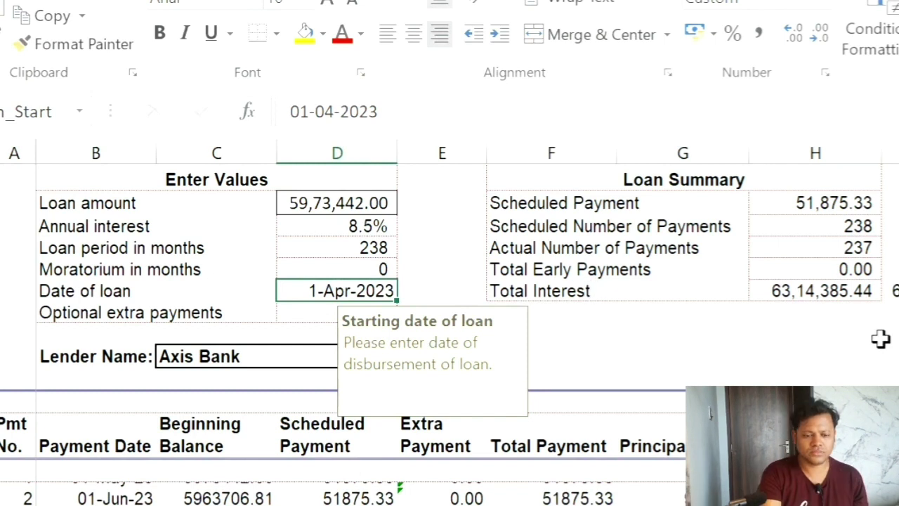
left_click(814, 328)
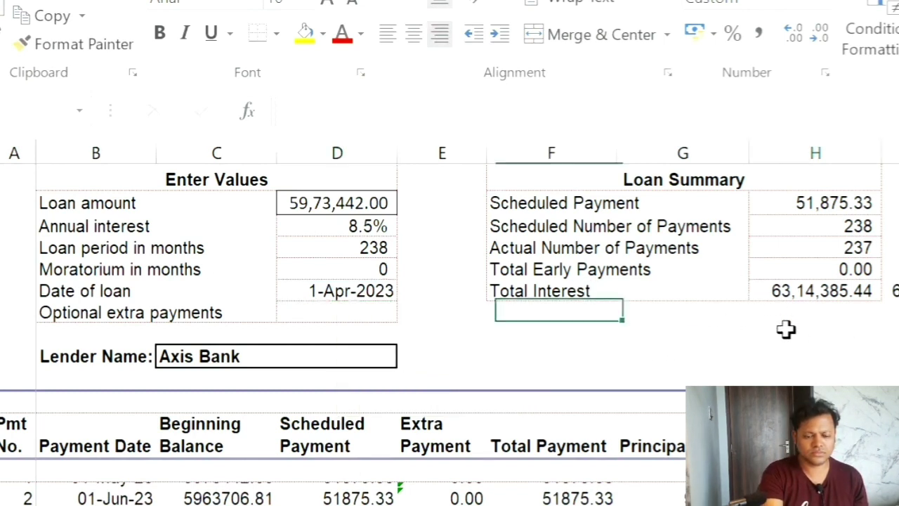
left_click(579, 315)
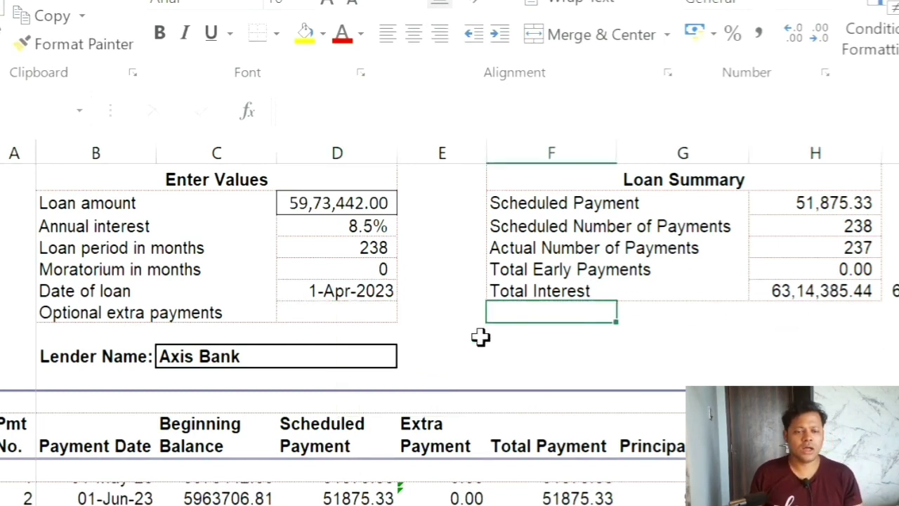
left_click(213, 233)
left_click(367, 249)
Examine the Total Payment column from payment 2 down to the last rows of the schedule.
left_click(552, 498)
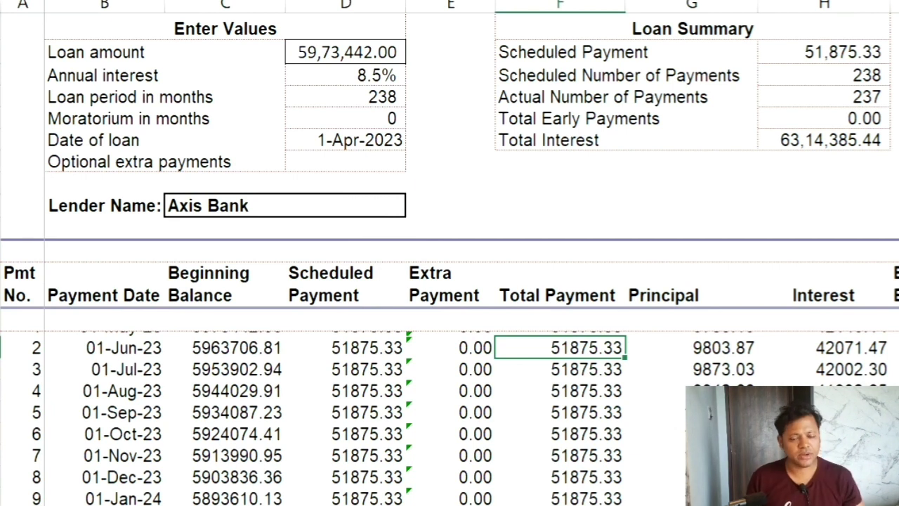
key("shift+Down")
left_click(559, 368)
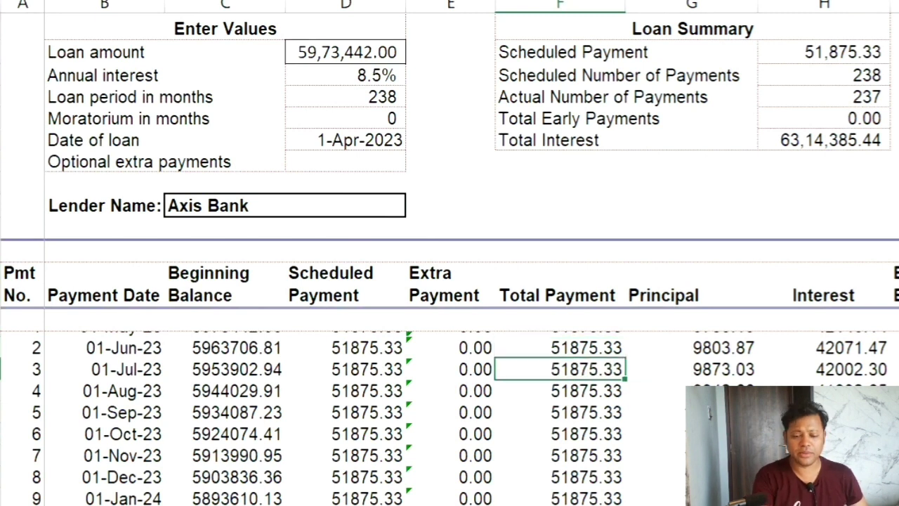
key("Down")
key("Down")
key("Down")
key("Down")
key("Down")
key("Down")
key("Down")
key("Down")
key("Down")
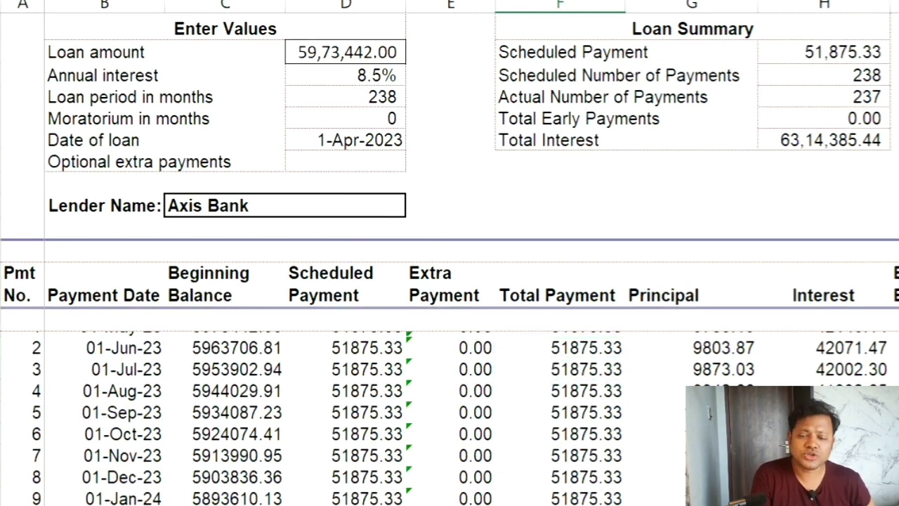
key("Down")
key("Down")
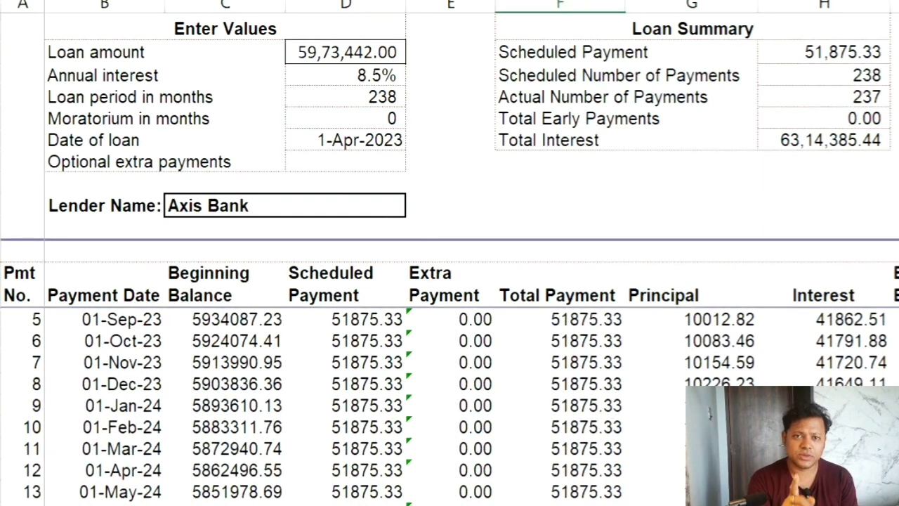
key("ctrl+shift+Down")
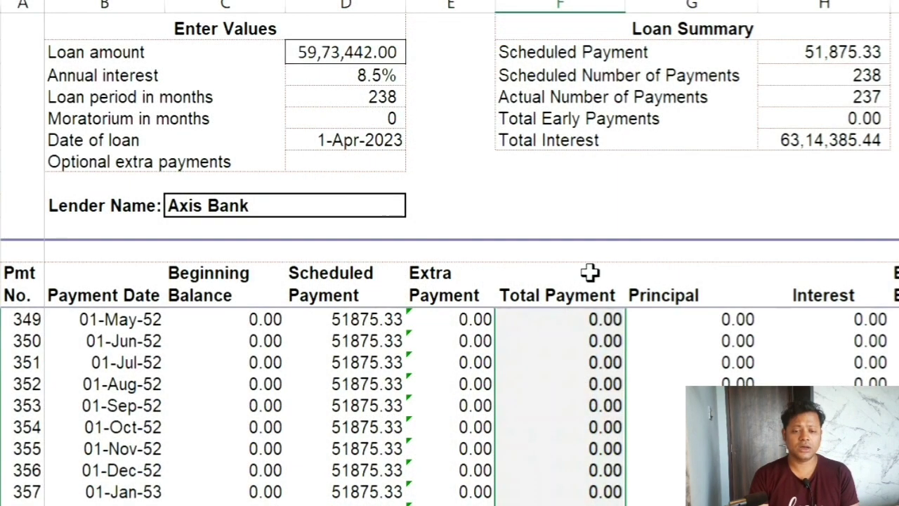
Return to the start of the schedule and check payment 2's date, scheduled payment and total payment.
left_click(576, 286)
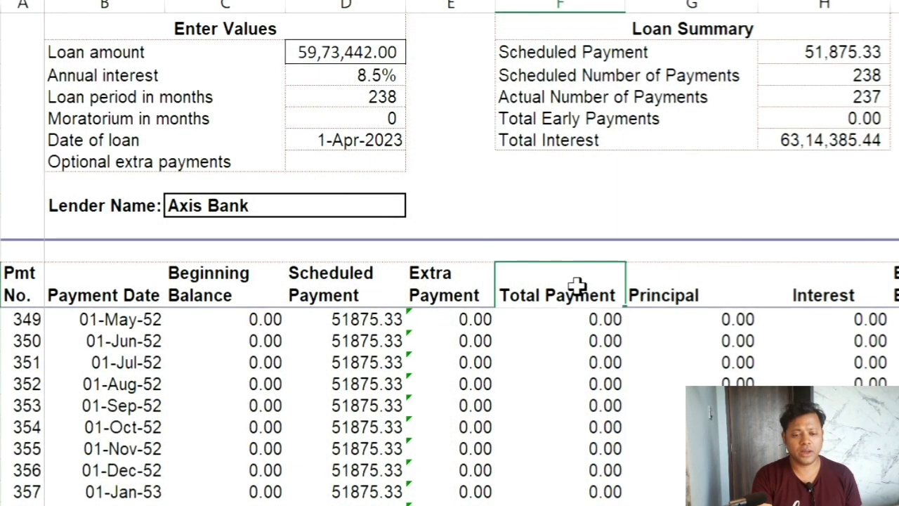
scroll(449, 408, "up", 20)
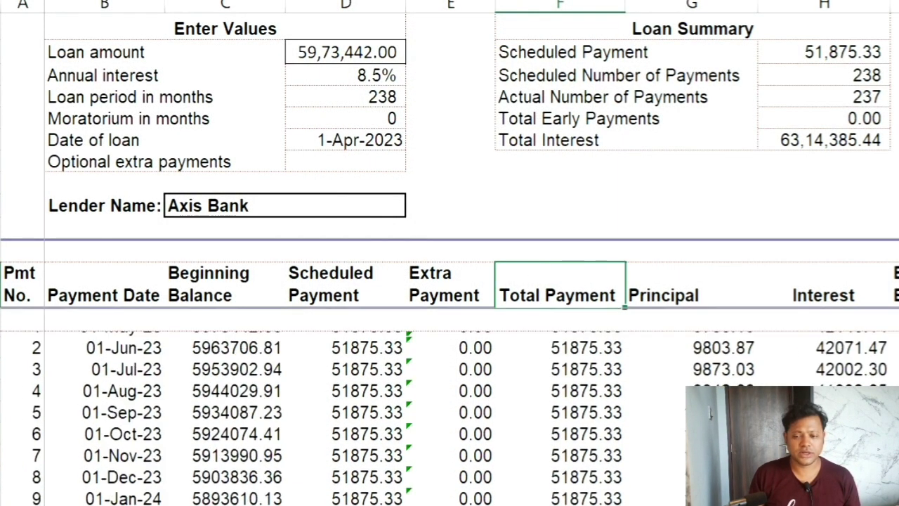
left_click(470, 326)
left_click(131, 351)
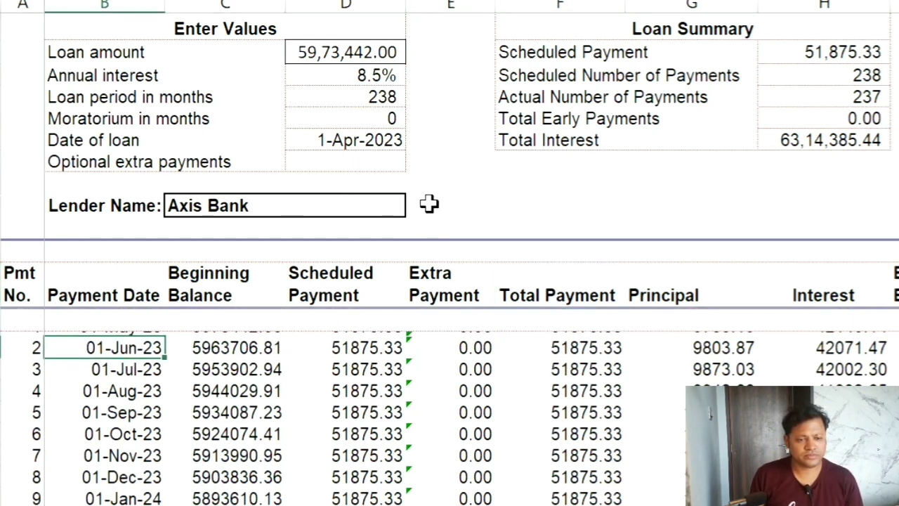
left_click(389, 348)
left_click(520, 347)
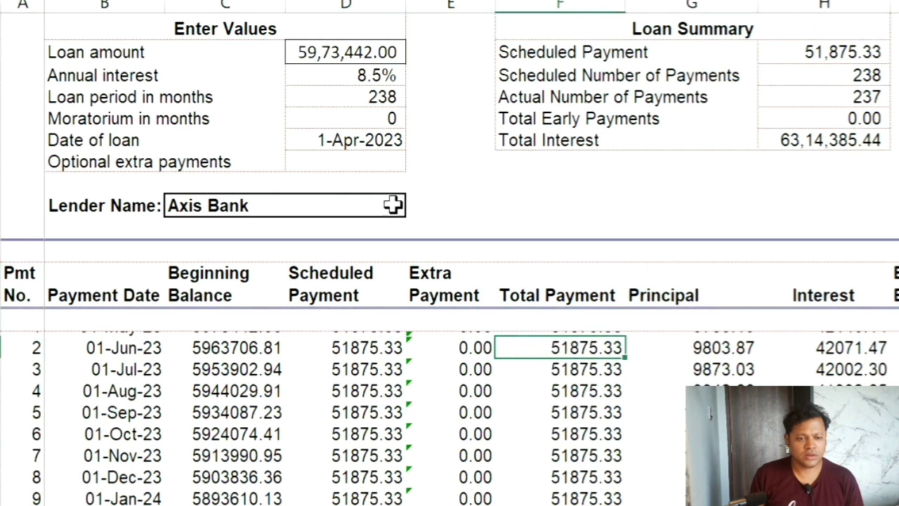
Set the date of loan to 1 March 2023.
left_click(379, 143)
key("F2")
key("Left")
key("Left")
key("Left")
key("Left")
key("Left")
key("BackSpace")
type("3")
key("Return")
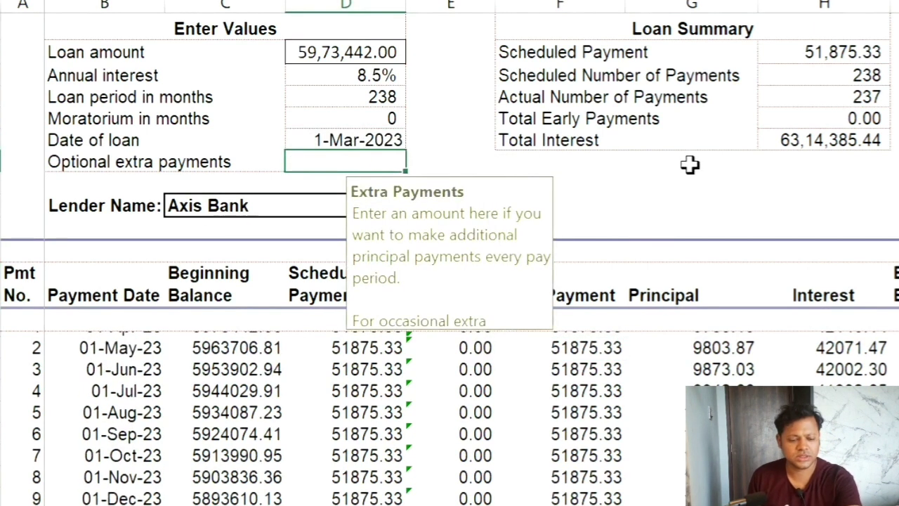
Fill the total payment cell of payment 2 with yellow.
left_click(347, 377)
key("Up")
left_click(700, 348)
left_click(576, 347)
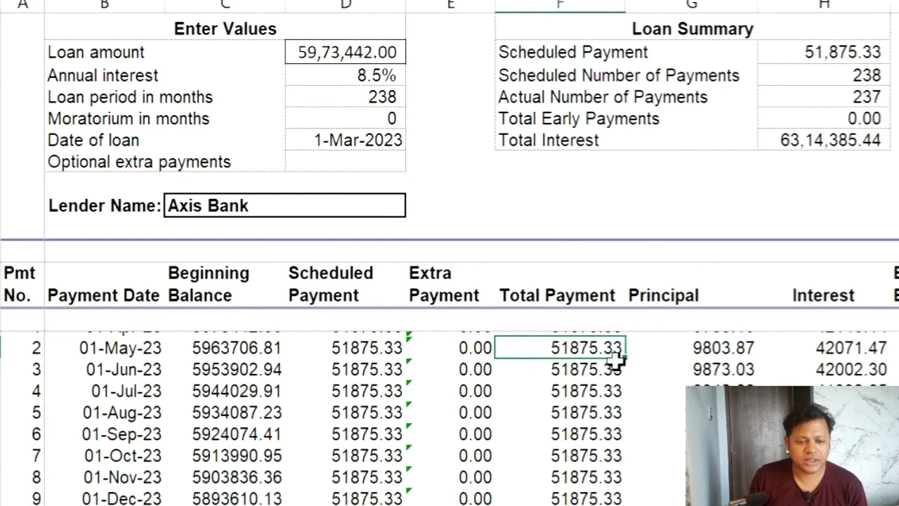
left_click(561, 1)
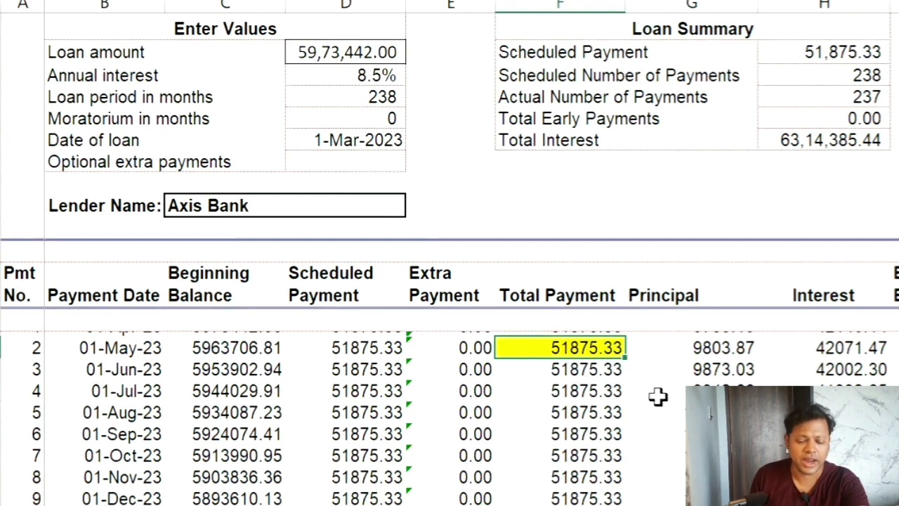
Fill payment 2's principal cell with light blue and its interest cell with pale yellow.
left_click(734, 348)
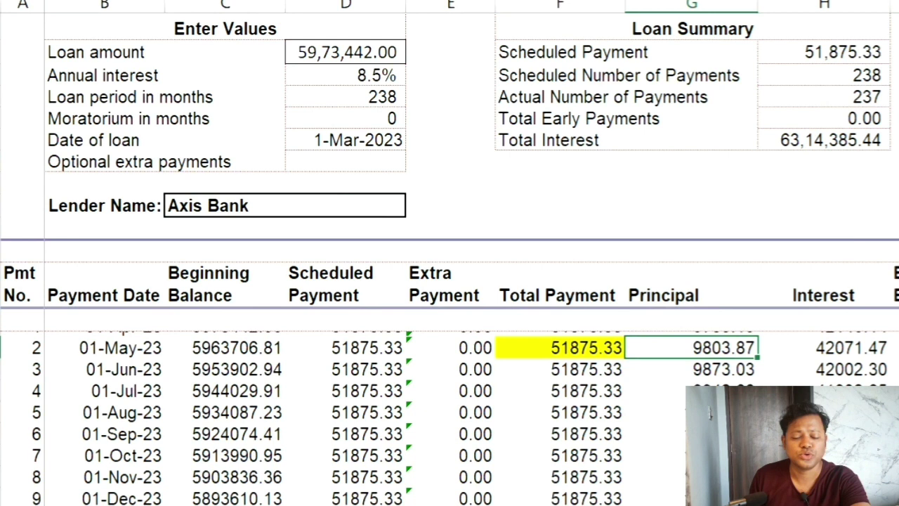
left_click(316, 0)
left_click(429, 72)
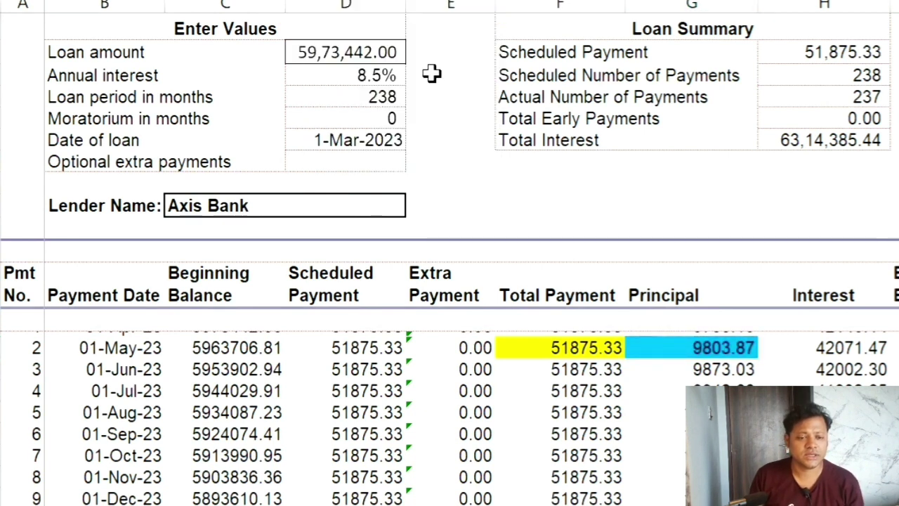
left_click(864, 347)
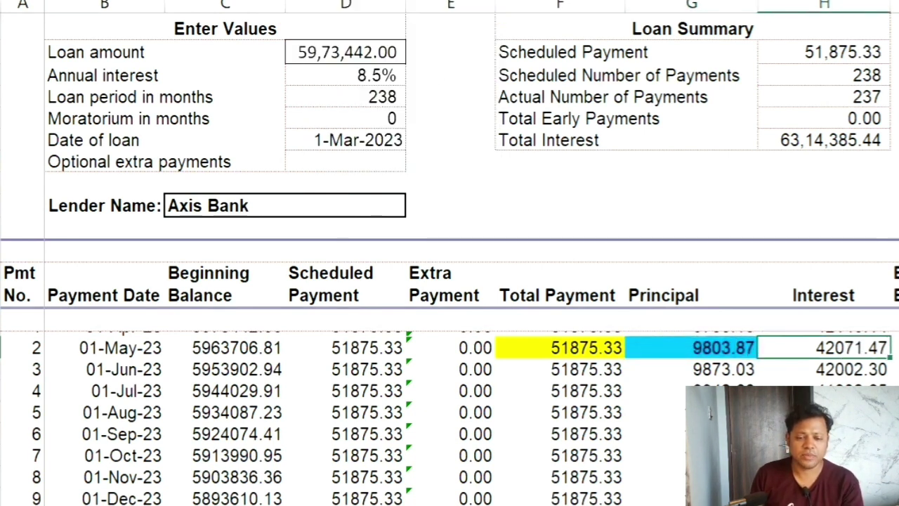
left_click(316, 0)
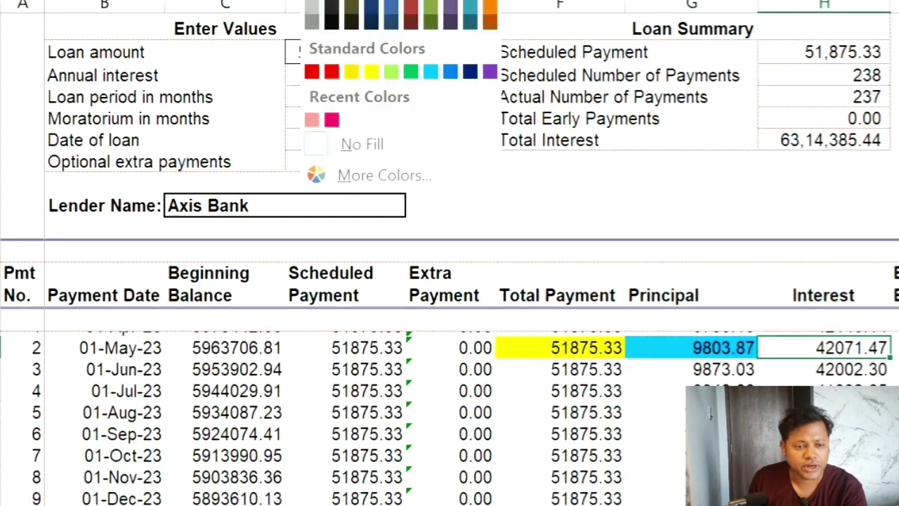
key("Escape")
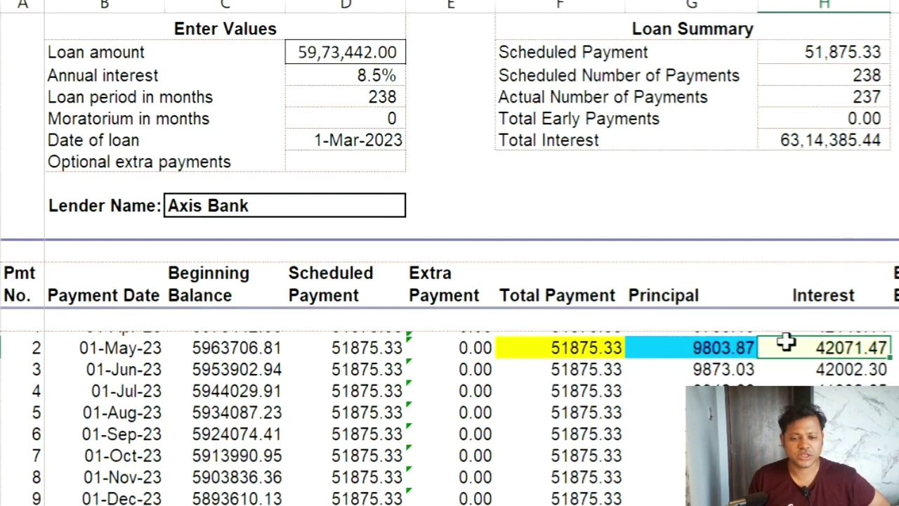
left_click(714, 355)
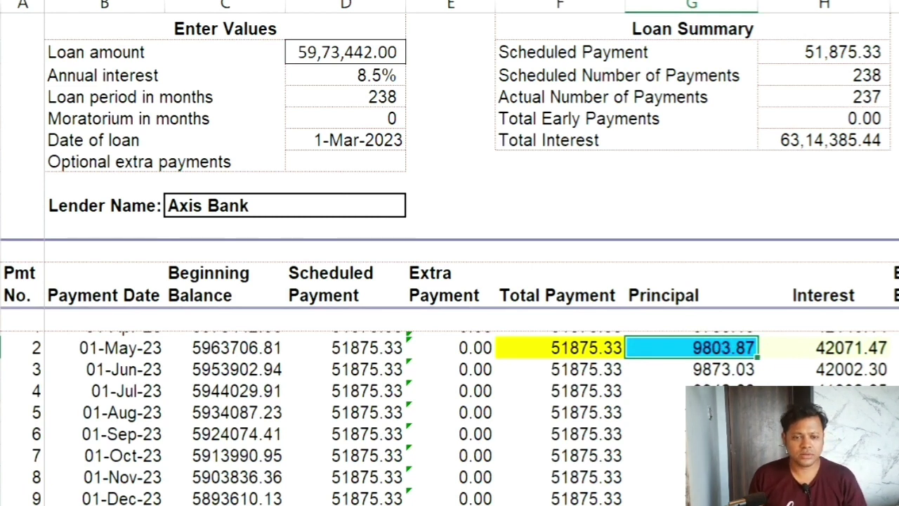
Hide columns C to F, from Beginning Balance to Total Payment.
left_click_drag(559, 6, 288, 9)
right_click(291, 10)
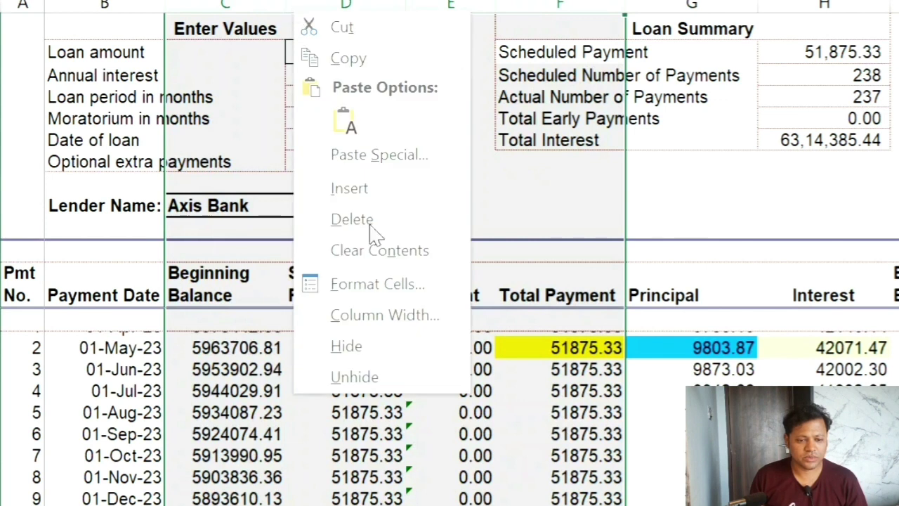
left_click(390, 351)
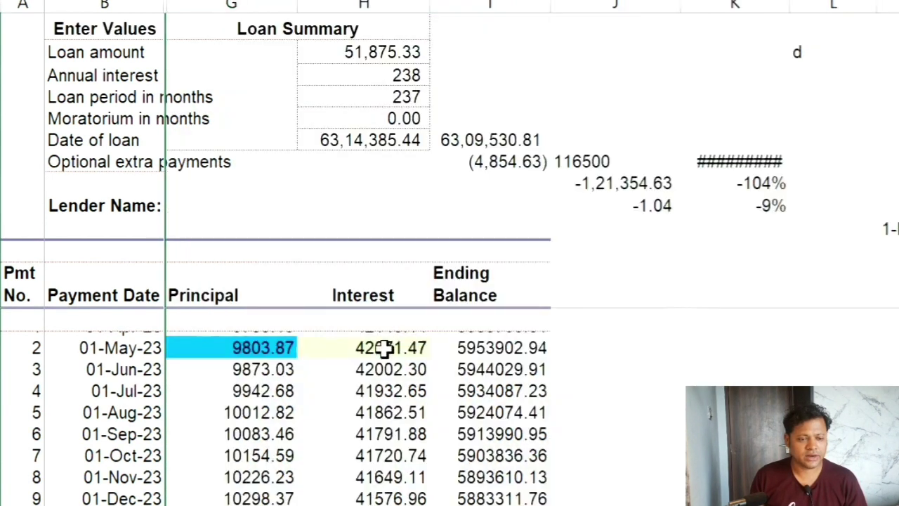
Select the payment date, principal and interest cells from payment 2 down through the schedule.
left_click(85, 344)
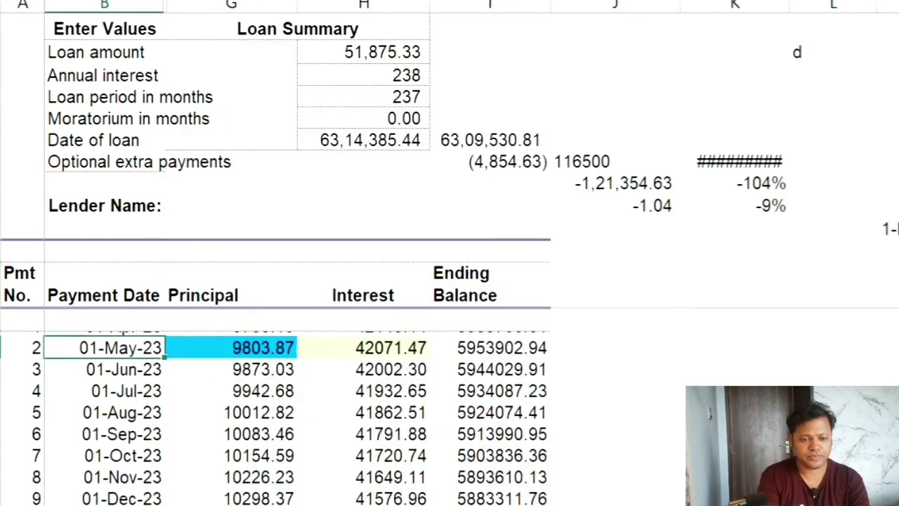
key("shift+Right")
key("shift+Right")
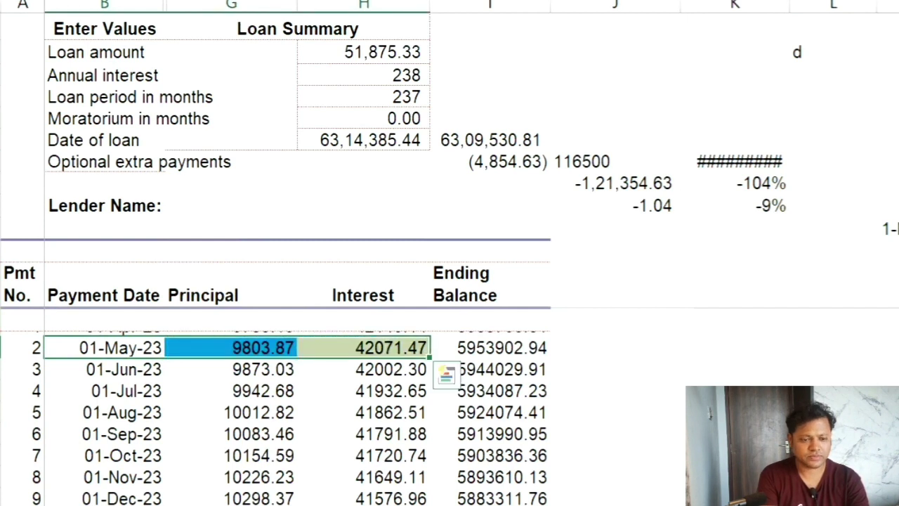
key("shift+Down")
key("shift+Down")
key("shift+Down")
key("shift+Down")
key("shift+Down")
key("shift+Down")
key("shift+Down")
key("shift+Down")
key("shift+Down")
key("shift+Down")
key("shift+Down")
key("shift+Down")
key("shift+Down")
key("shift+Down")
key("shift+Down")
key("shift+Down")
key("shift+Down")
key("shift+Down")
key("shift+Down")
key("shift+Down")
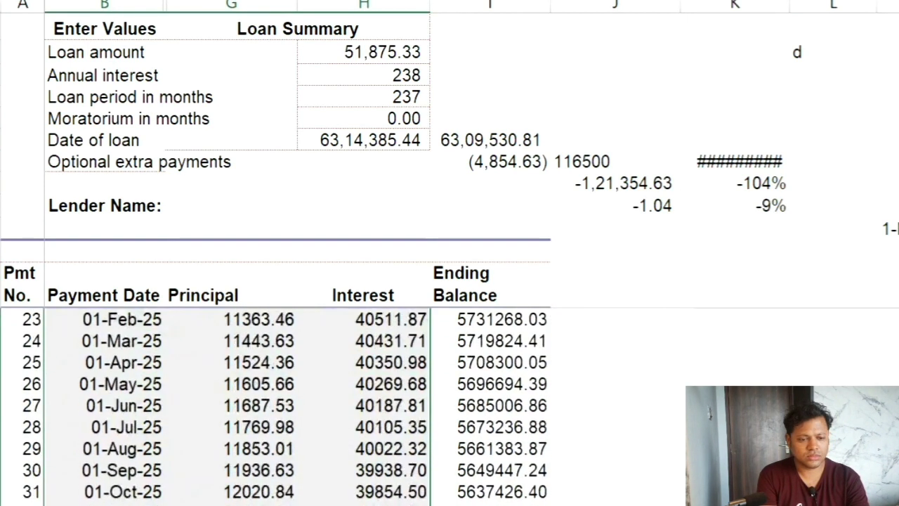
key("shift+Down")
key("shift+Down")
key("shift+Down")
key("shift+Down")
key("shift+Down")
key("shift+Down")
key("shift+Down")
key("shift+Down")
key("shift+Down")
key("shift+Down")
key("shift+Down")
key("shift+Down")
key("shift+Down")
key("shift+Down")
key("shift+Down")
key("shift+Down")
key("shift+Down")
key("shift+Down")
key("shift+Down")
key("shift+Down")
scroll(281, 408, "down", 20)
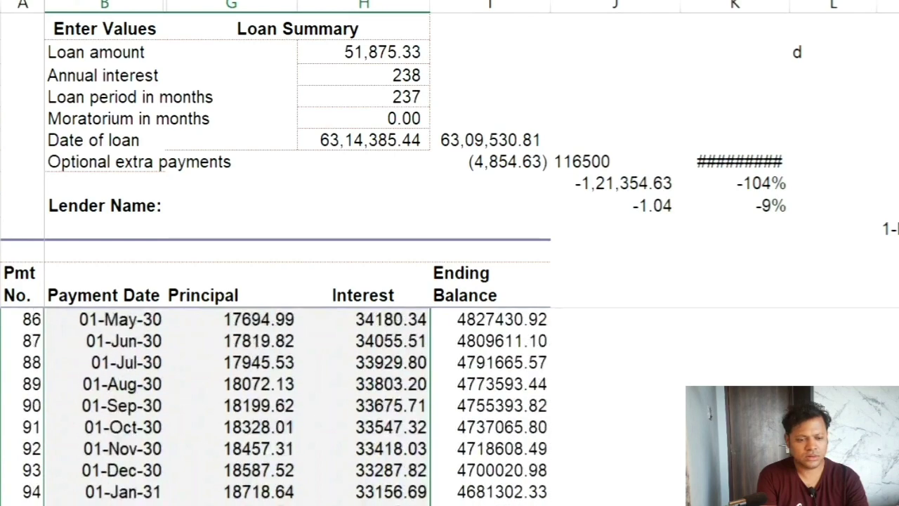
scroll(281, 408, "down", 20)
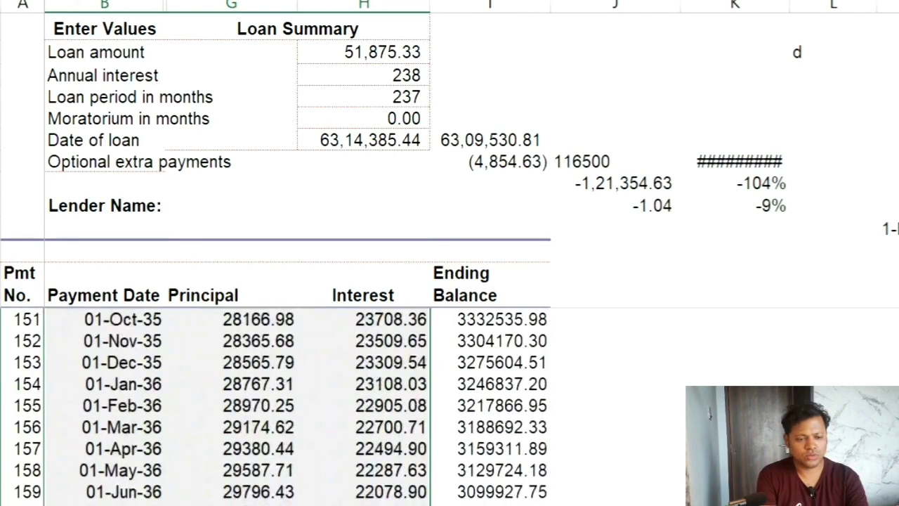
scroll(281, 407, "down", 10)
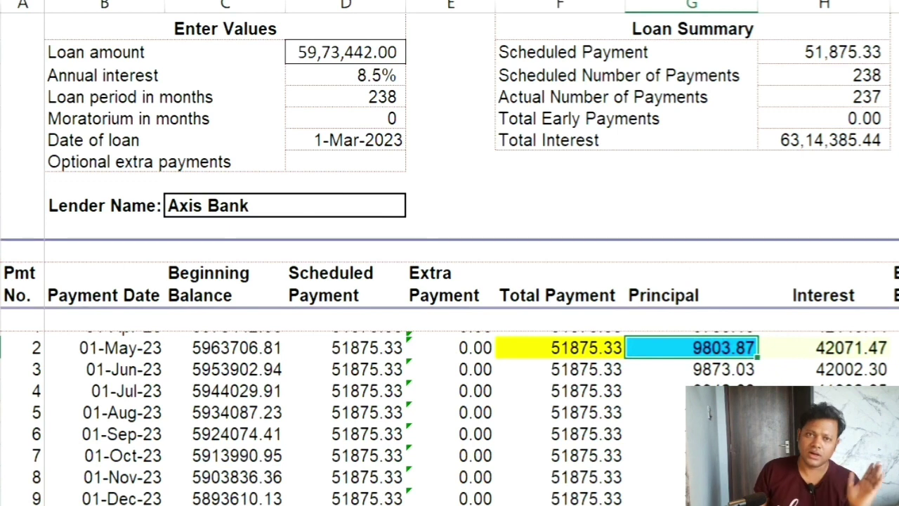
Hide columns C to F so payment dates sit beside the principal, and select payment 2's date cell.
left_click_drag(560, 6, 231, 12)
right_click(292, 10)
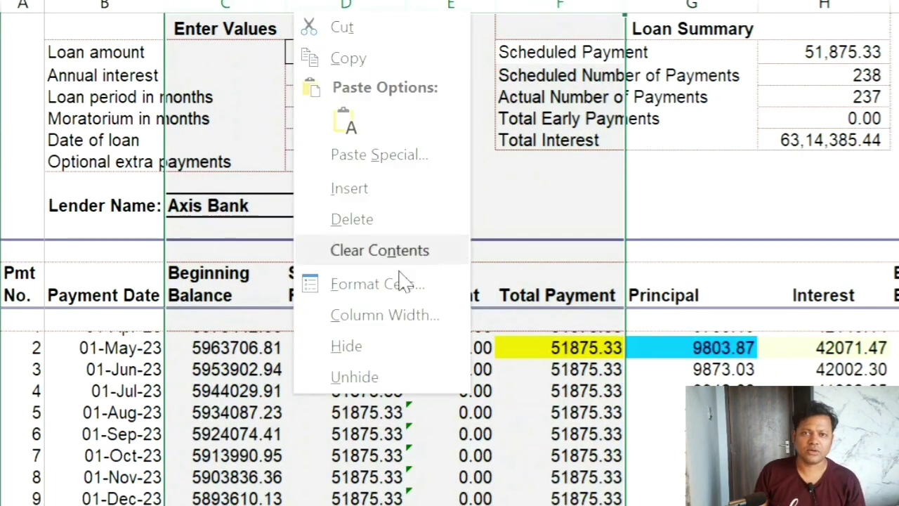
left_click(387, 348)
left_click(94, 351)
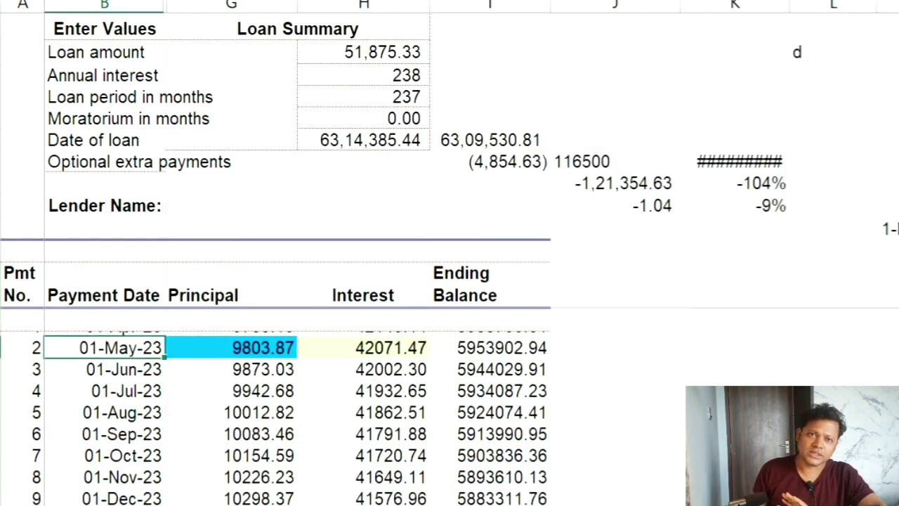
Select the payment date, principal and interest cells from payment 2 through payment 237, dated 01-Dec-42.
key("shift+Right")
key("shift+Right")
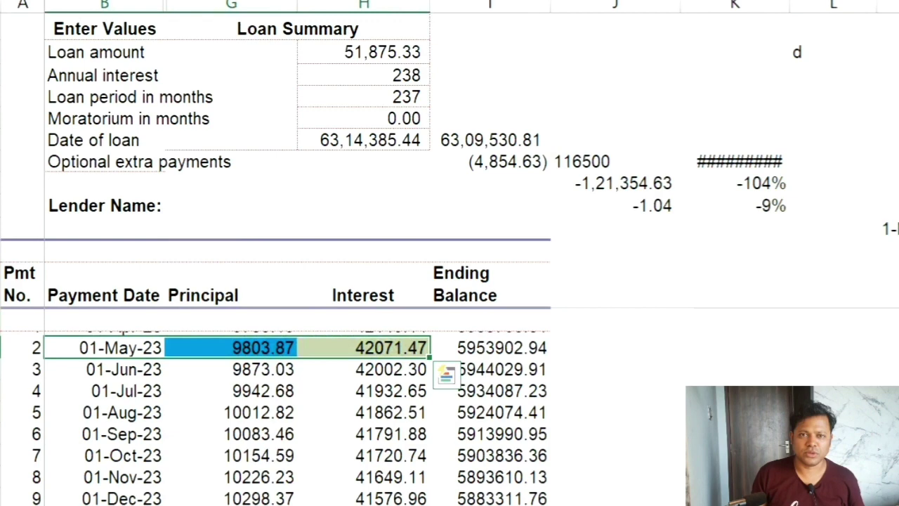
key("shift+Down")
key("shift+Down")
key("shift+Down")
key("shift+Down")
key("shift+Down")
key("shift+Down")
key("shift+Down")
key("shift+Down")
key("shift+Down")
key("shift+Down")
key("shift+Down")
key("shift+Down")
key("shift+Down")
key("shift+Down")
key("shift+Down")
key("shift+Down")
key("shift+Down")
key("shift+Down")
key("shift+Down")
key("shift+Down")
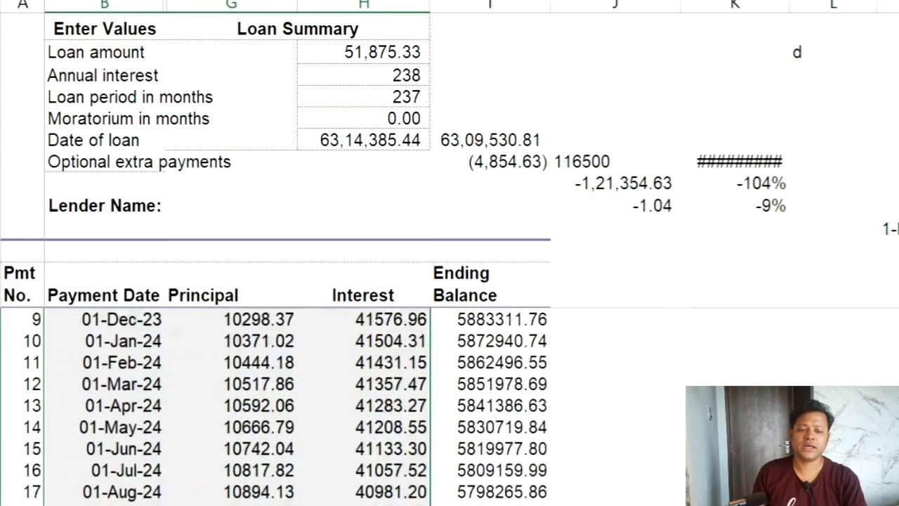
key("shift+Down")
key("shift+Down")
key("shift+Down")
key("shift+Down")
key("shift+Down")
key("shift+Down")
key("shift+Down")
key("shift+Down")
key("shift+Down")
key("shift+Down")
key("shift+Down")
key("shift+Down")
key("shift+Down")
key("shift+Down")
key("shift+Down")
key("shift+Down")
key("shift+Down")
key("shift+Down")
key("shift+Down")
key("shift+Down")
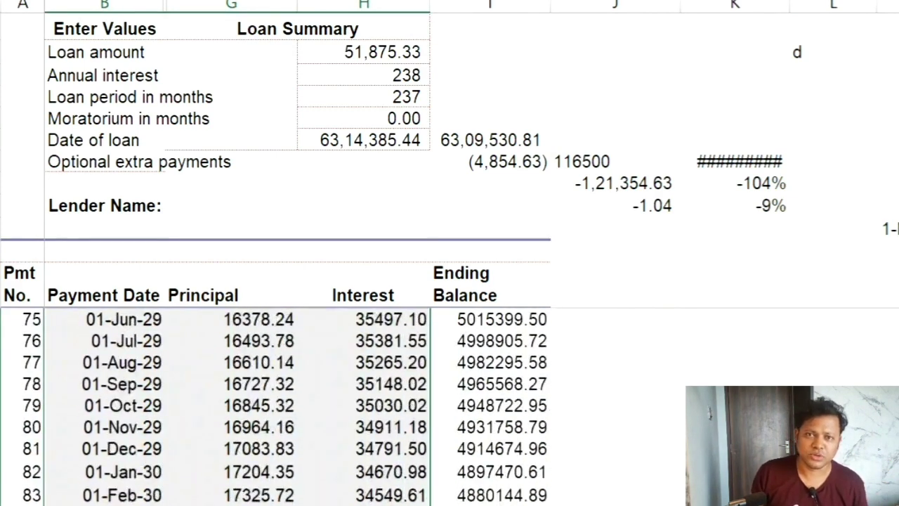
key("shift+Down")
key("shift+Down")
key("shift+Down")
key("shift+Down")
key("shift+Down")
key("shift+Down")
key("shift+Down")
key("shift+Down")
key("shift+Down")
key("shift+Down")
key("shift+Down")
key("shift+Down")
key("shift+Down")
key("shift+Down")
key("shift+Down")
key("shift+Down")
key("shift+Down")
key("shift+Down")
key("shift+Down")
key("shift+Down")
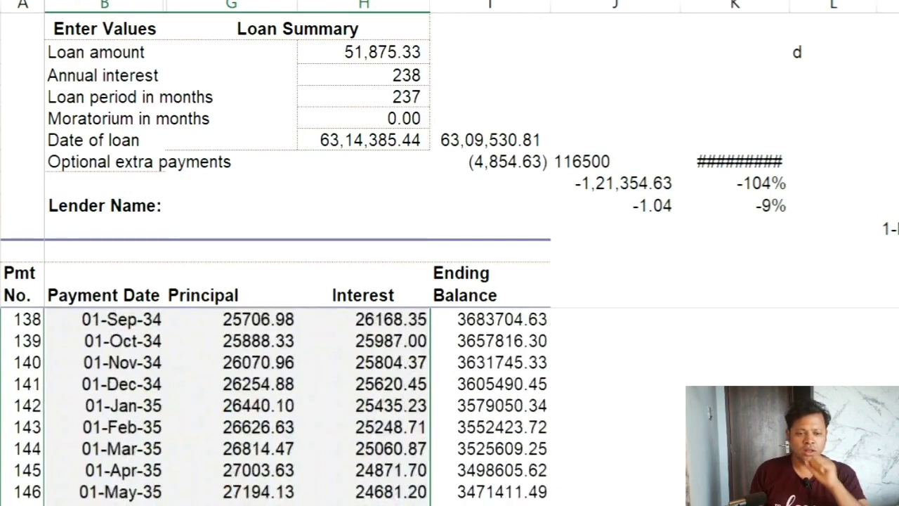
key("shift+Down")
key("shift+Down")
key("shift+Down")
key("shift+Down")
key("shift+Down")
key("shift+Down")
key("shift+Down")
key("shift+Down")
key("shift+Down")
key("shift+Down")
key("shift+Down")
key("shift+Down")
key("shift+Down")
key("shift+Down")
key("shift+Down")
key("shift+Down")
key("shift+Down")
key("shift+Down")
key("shift+Down")
key("shift+Down")
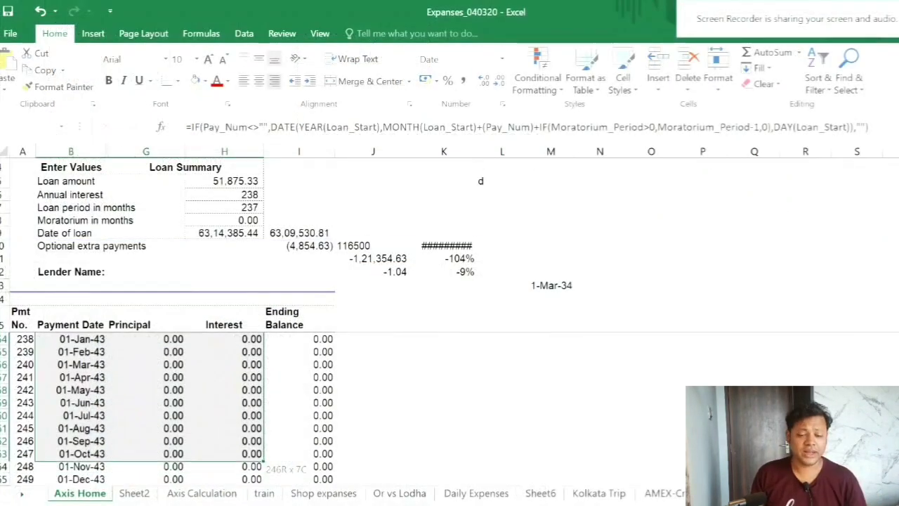
mouse_move(271, 460)
left_mouse_down()
mouse_move(265, 365)
mouse_move(266, 444)
left_mouse_up()
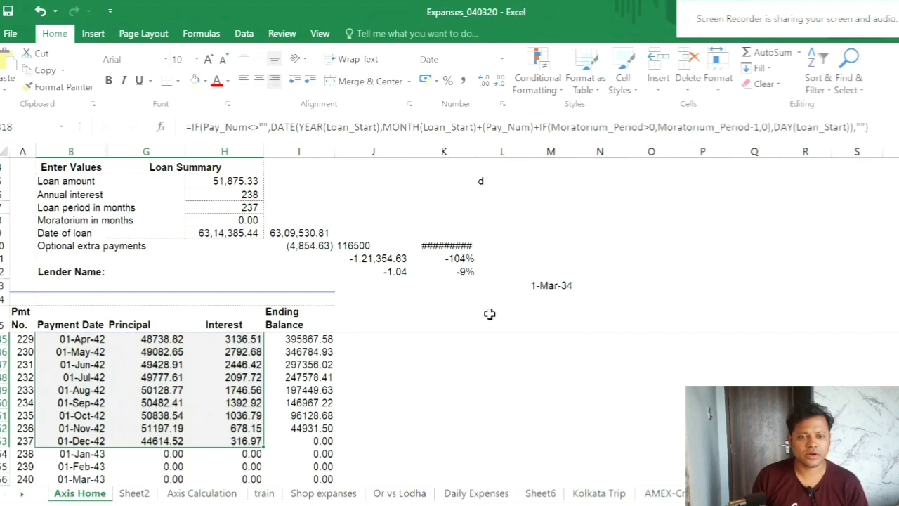
scroll(175, 407, "up", 15)
scroll(176, 407, "down", 15)
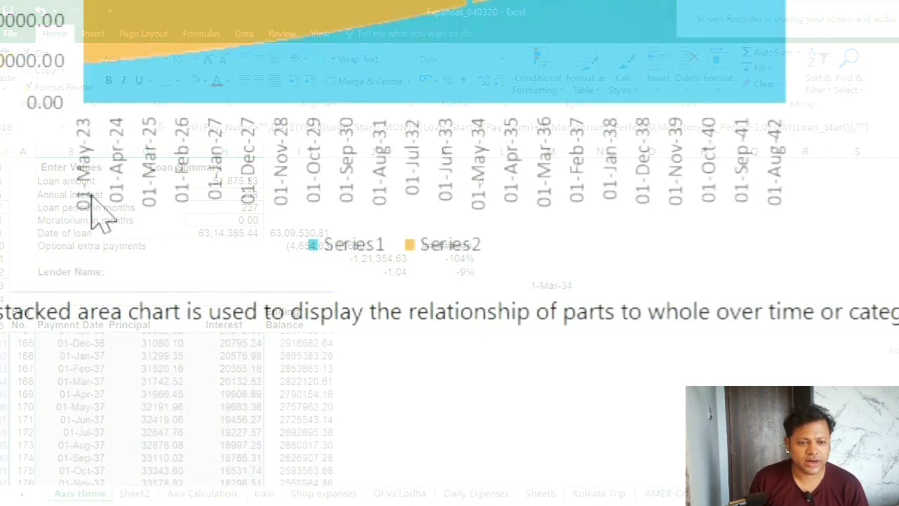
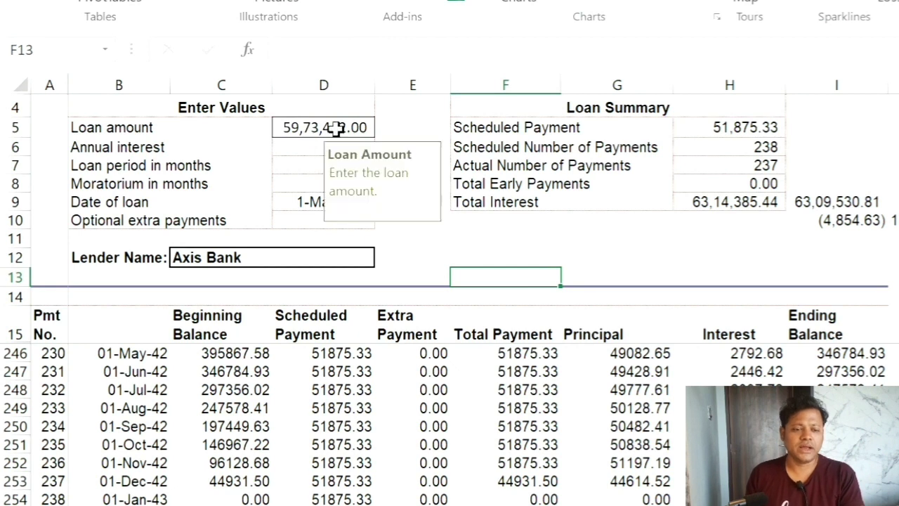
Examine the entered loan amount, annual interest and loan period, plus the scheduled payment, number of payments and total interest in the loan summary.
left_click(287, 141)
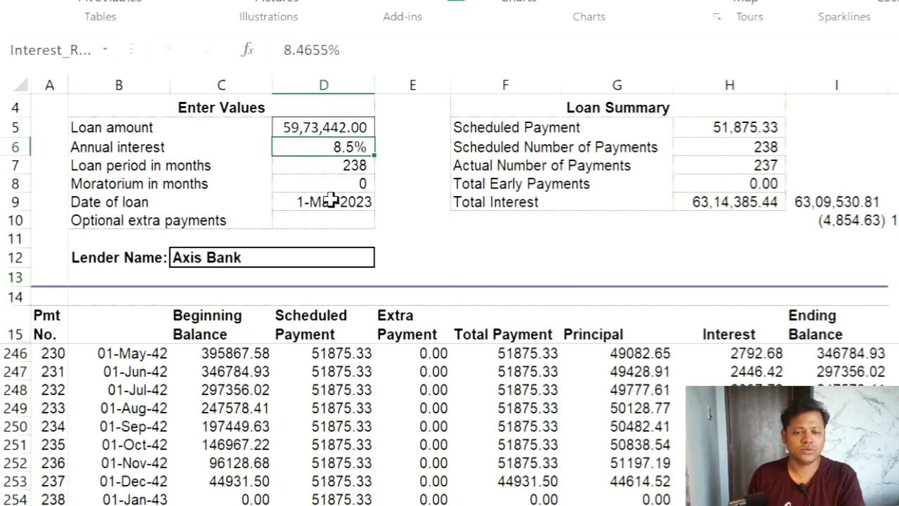
left_click(306, 130)
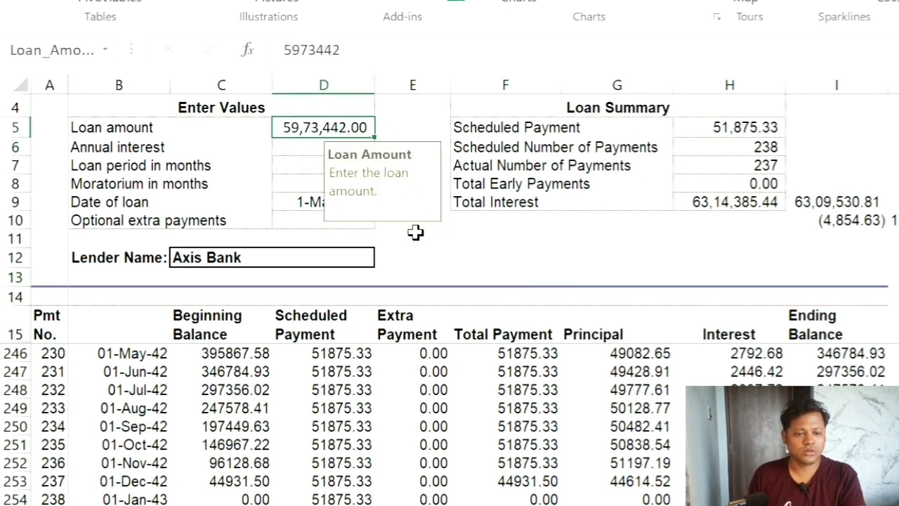
left_click(488, 239)
left_click(327, 149)
left_click(324, 176)
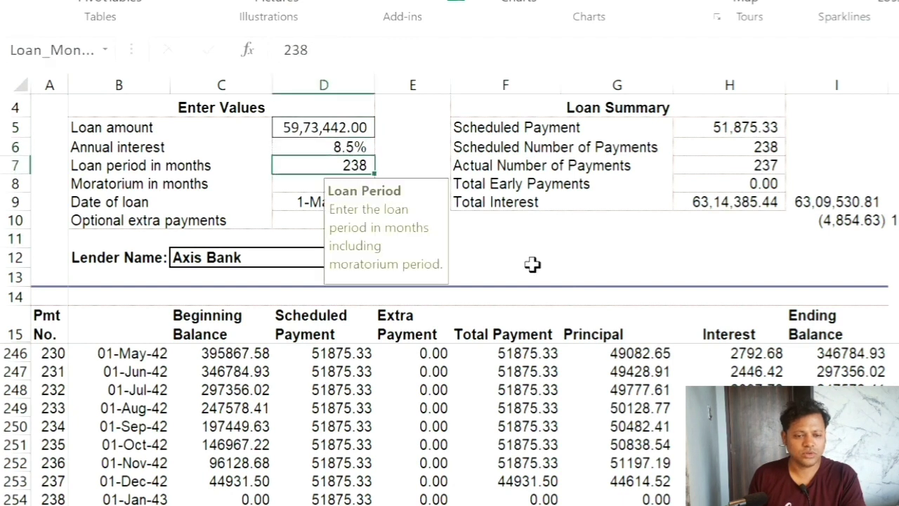
left_click(567, 243)
left_click(688, 134)
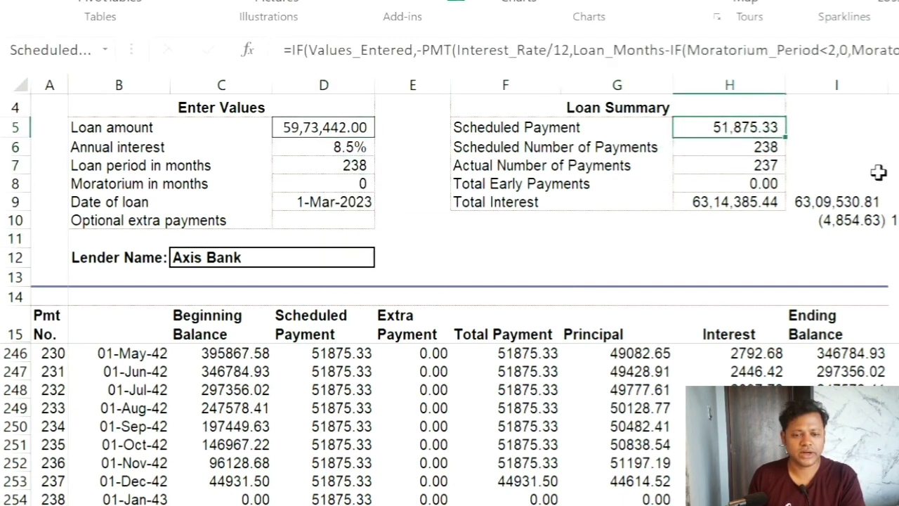
left_click(763, 148)
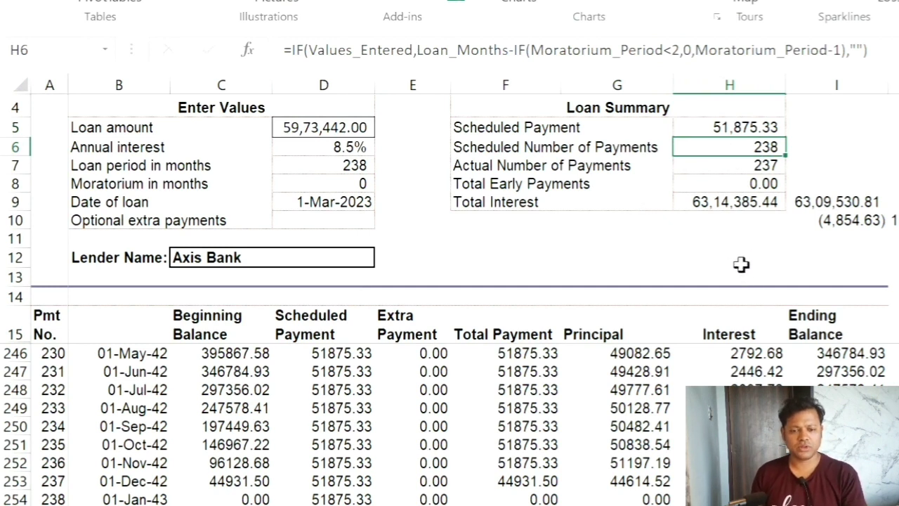
left_click(717, 204)
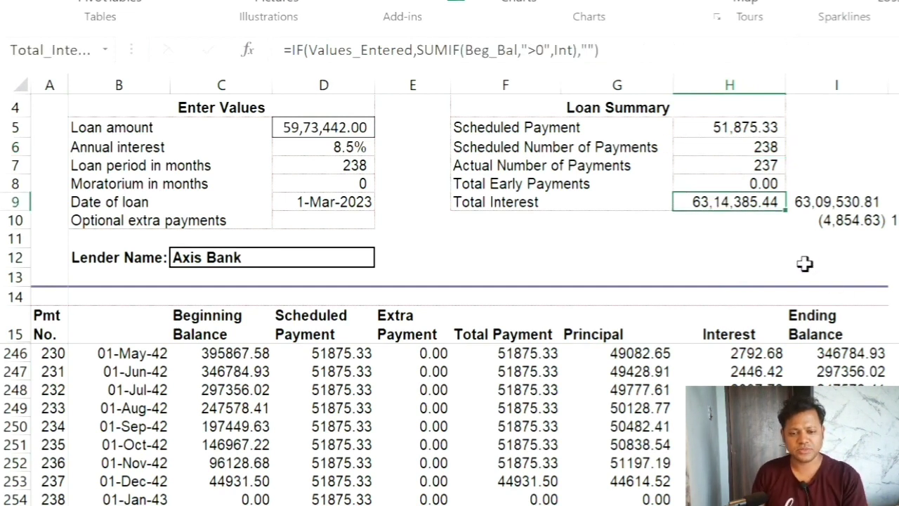
left_click(320, 129)
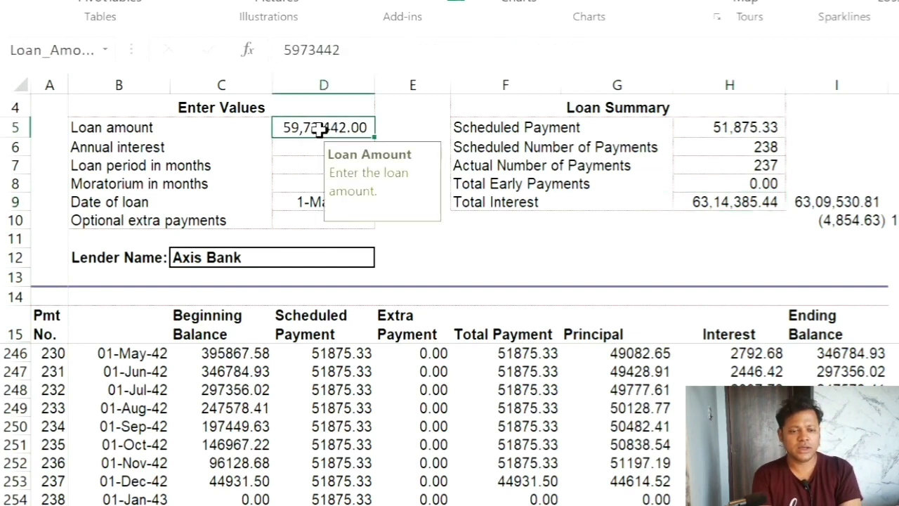
Clear the leftover calculations beside the loan summary, from cell I7 down to row 14.
left_click(841, 183)
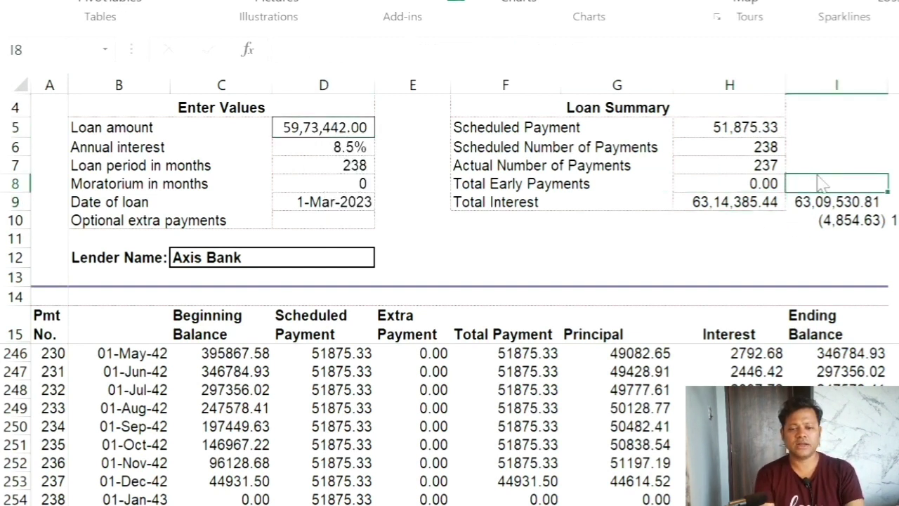
left_click_drag(829, 161, 838, 298)
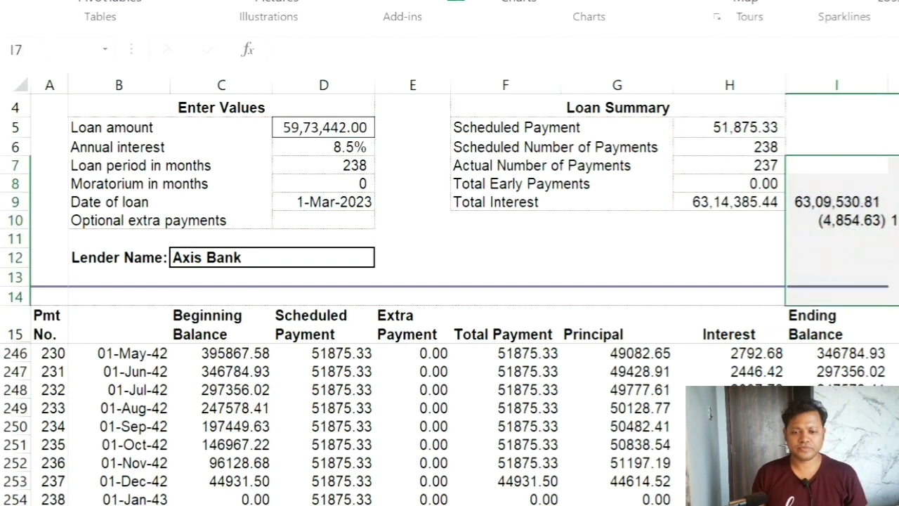
key("Delete")
left_click(755, 221)
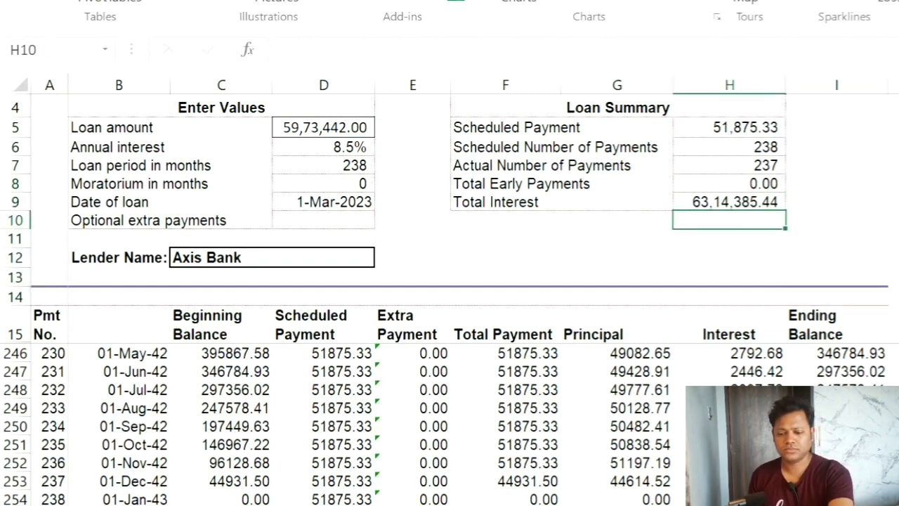
Compare the loan amount in D5 with the total interest in H9.
left_click(328, 135)
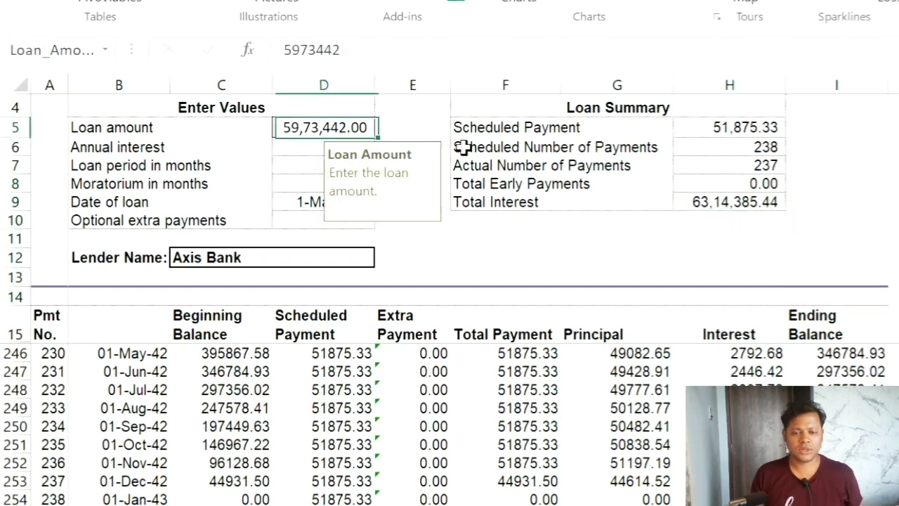
left_click(750, 201)
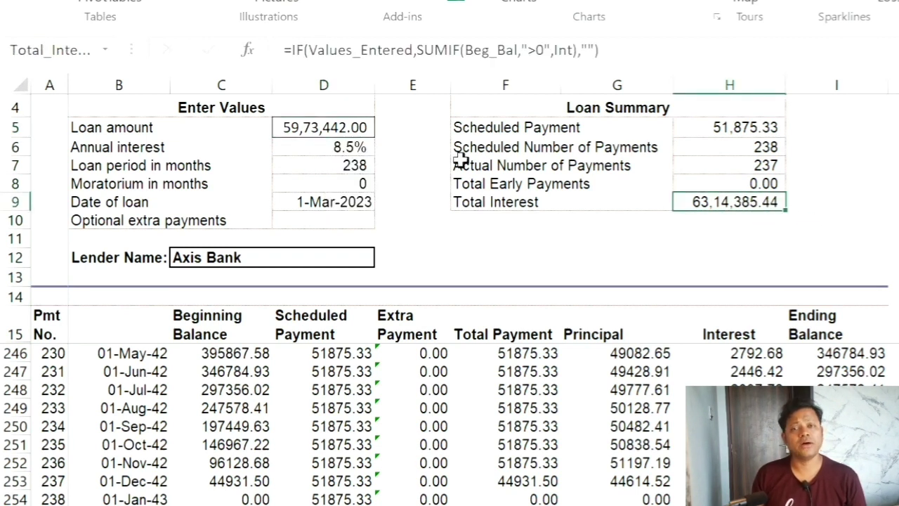
left_click(345, 128)
left_click(724, 201, "ctrl")
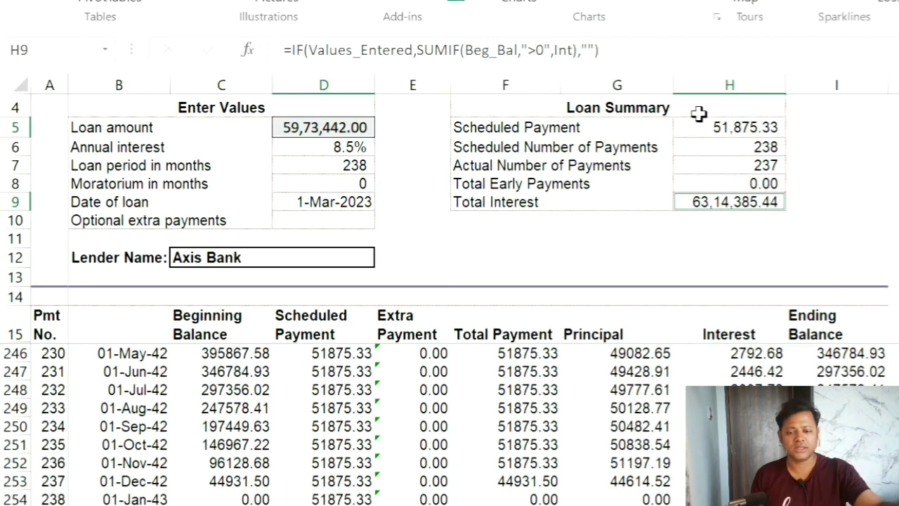
left_click(857, 181)
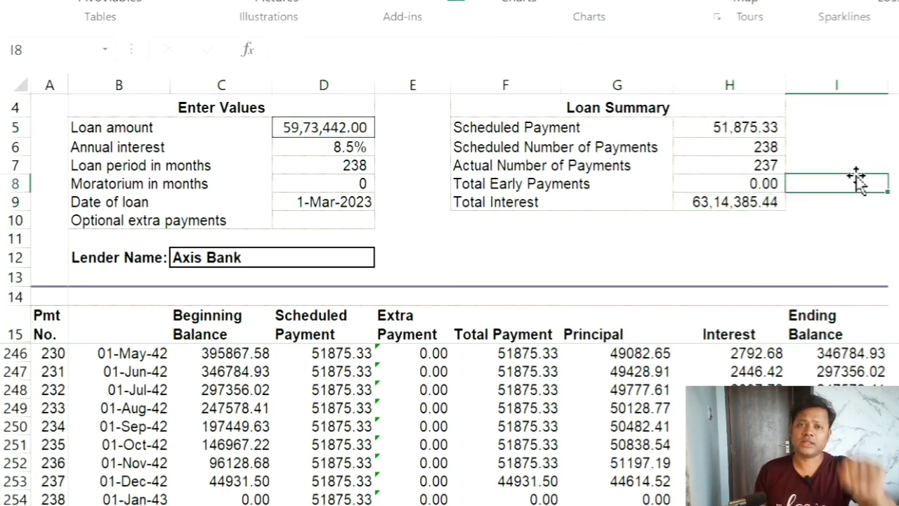
left_click(317, 125)
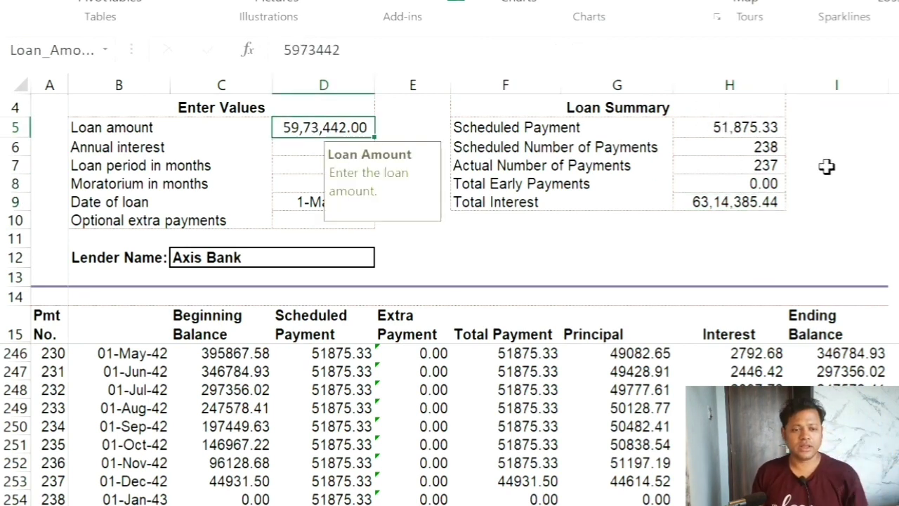
left_click(856, 184)
left_click(729, 202)
Add total interest and loan amount in I9 with =Total_Interest+Loan_Amount, and widen column I to fit the sum.
left_click(821, 205)
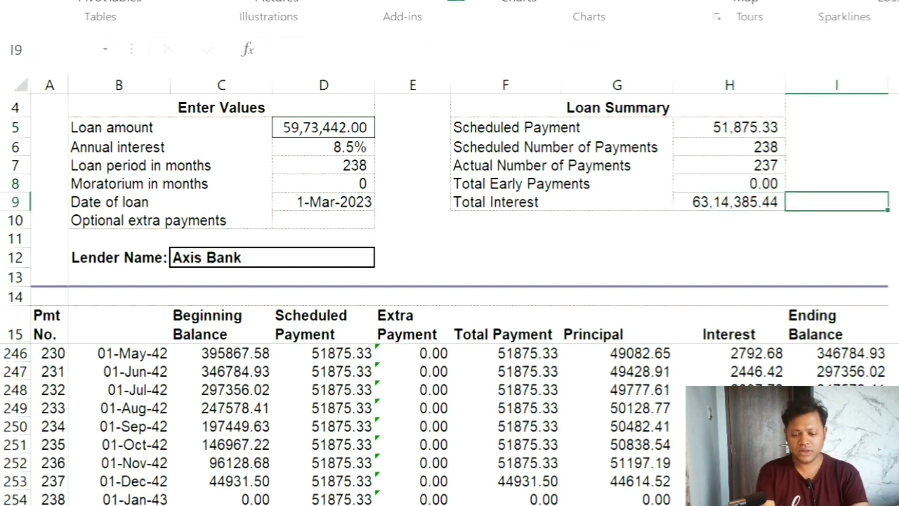
left_click(729, 202)
left_click(836, 201)
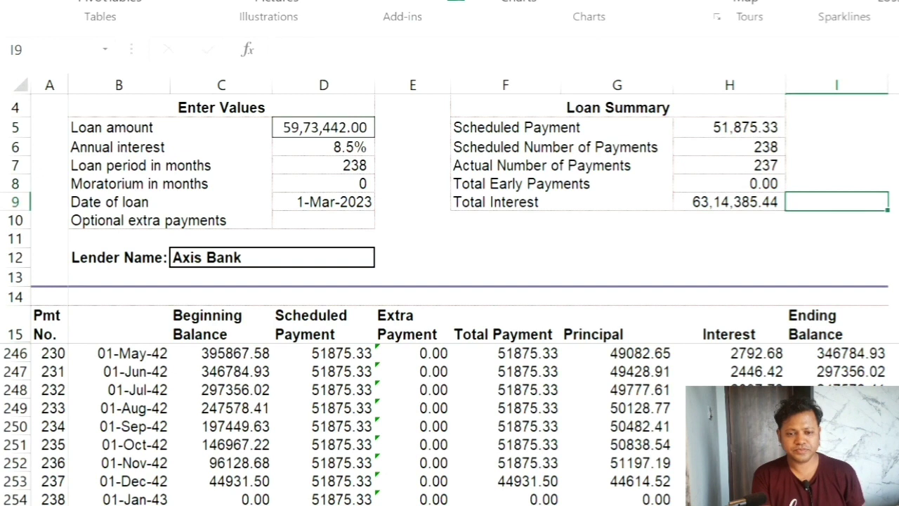
type("=")
left_click(729, 202)
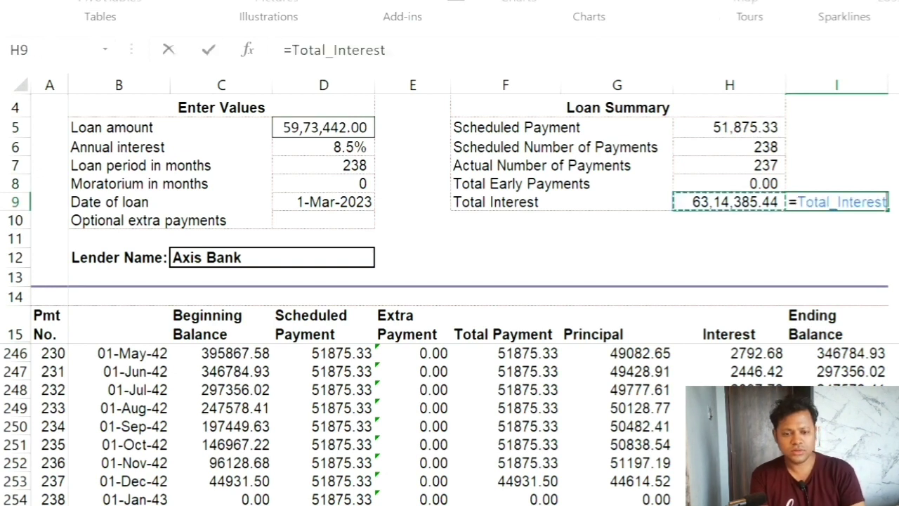
type("+")
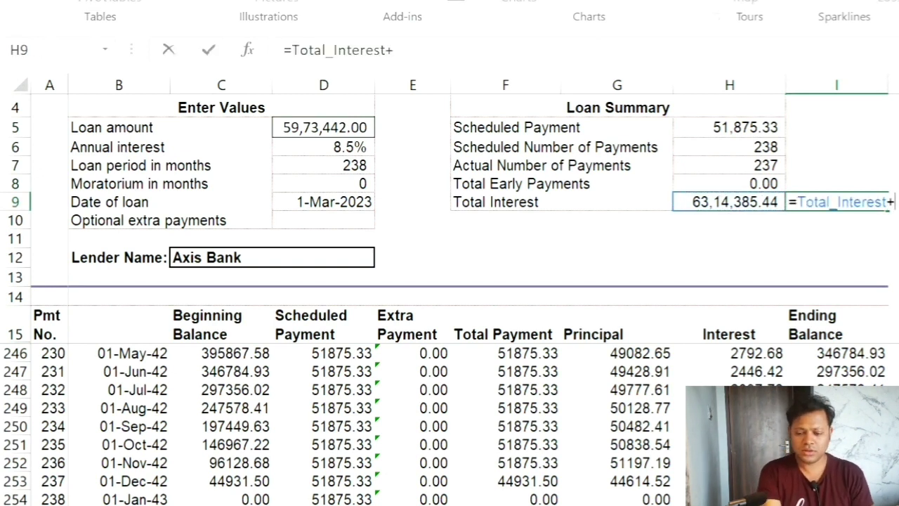
left_click(321, 127)
key("Return")
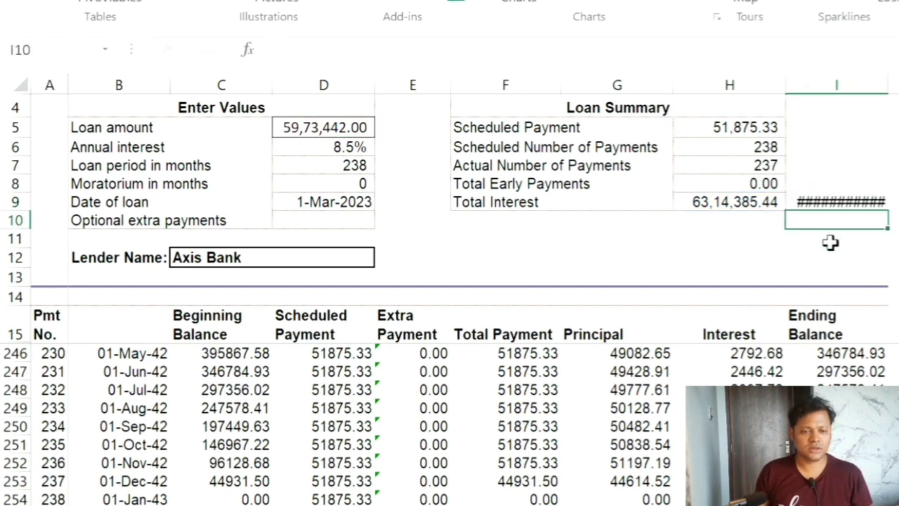
double_click(890, 78)
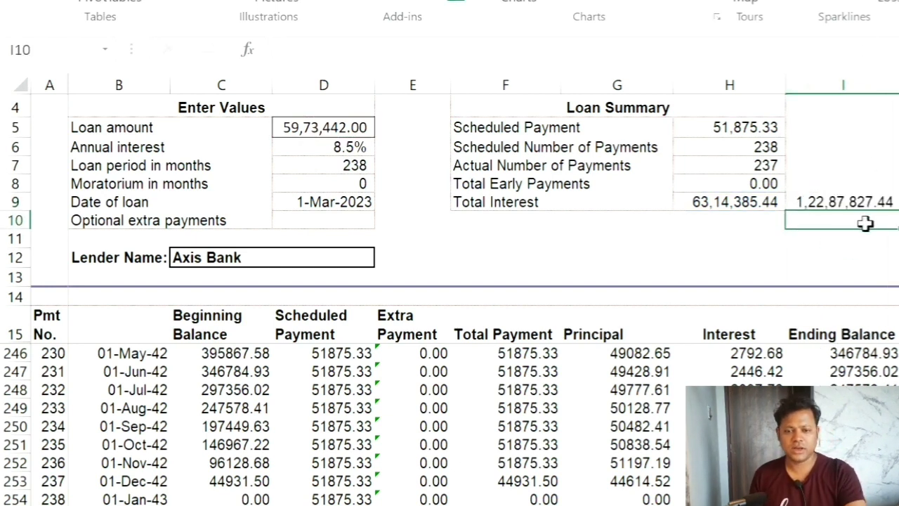
left_click(853, 201)
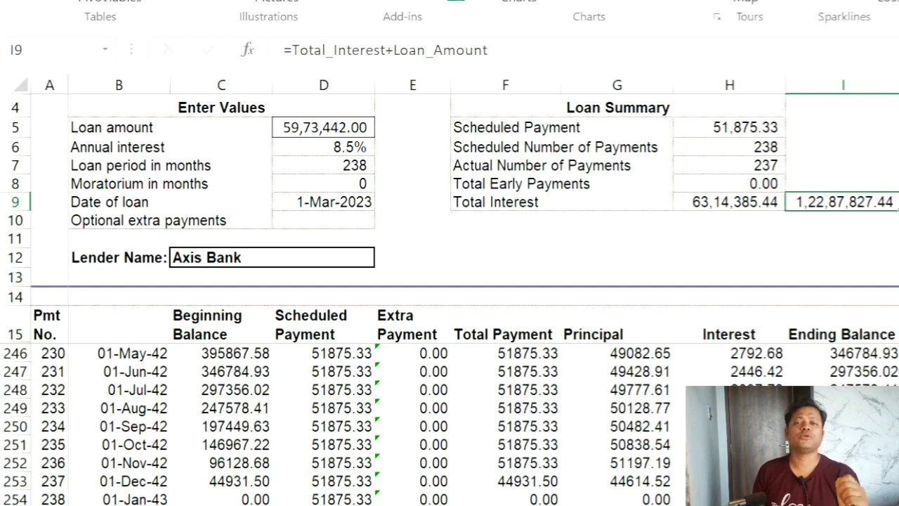
Return to the start of the schedule and select payment 2's Extra Payment cell, E18.
left_click(453, 240)
left_click(407, 385)
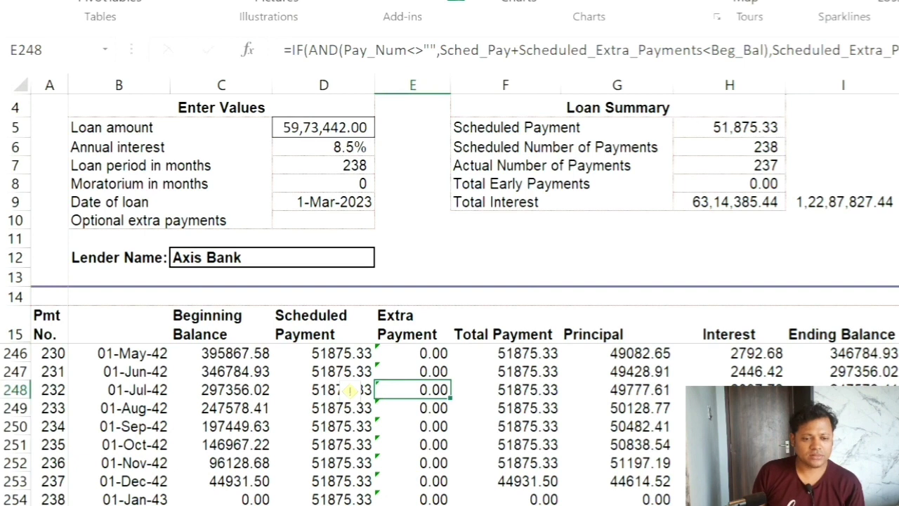
key("ctrl+Up")
left_click(494, 363)
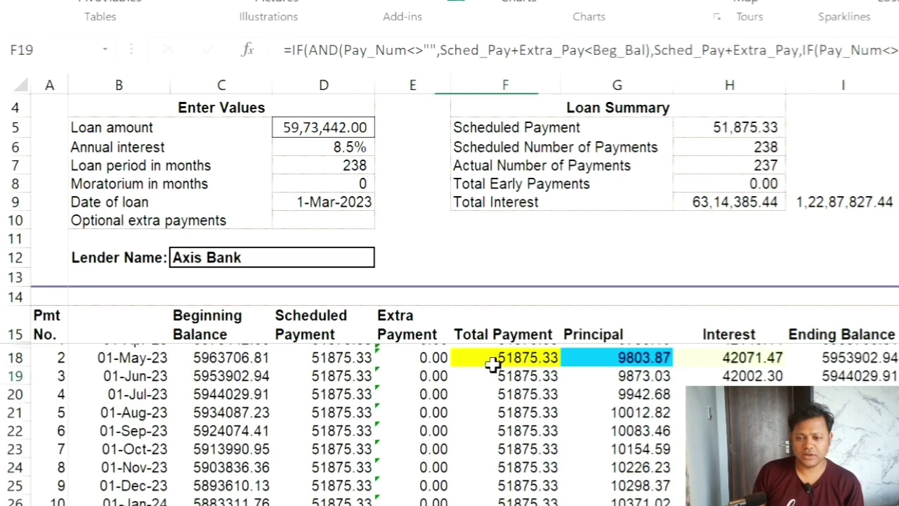
left_click(425, 340)
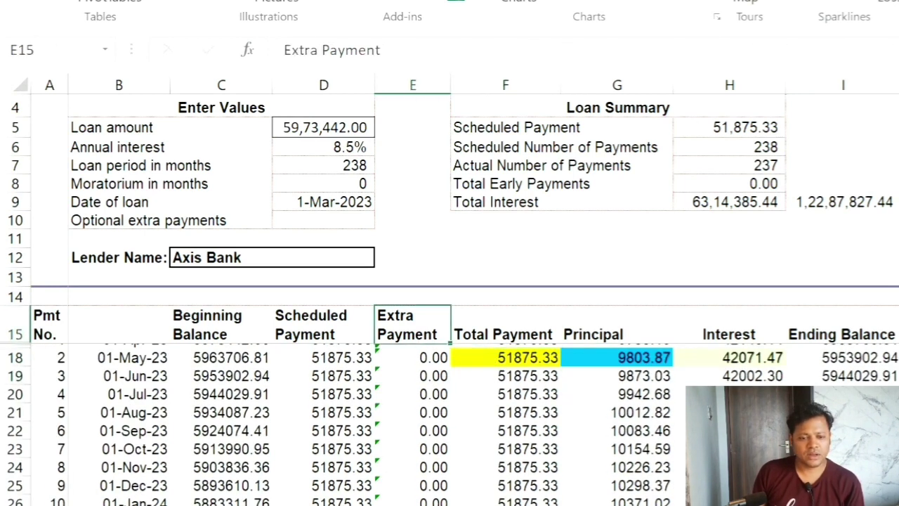
key("Down")
key("Down")
key("Down")
key("Down")
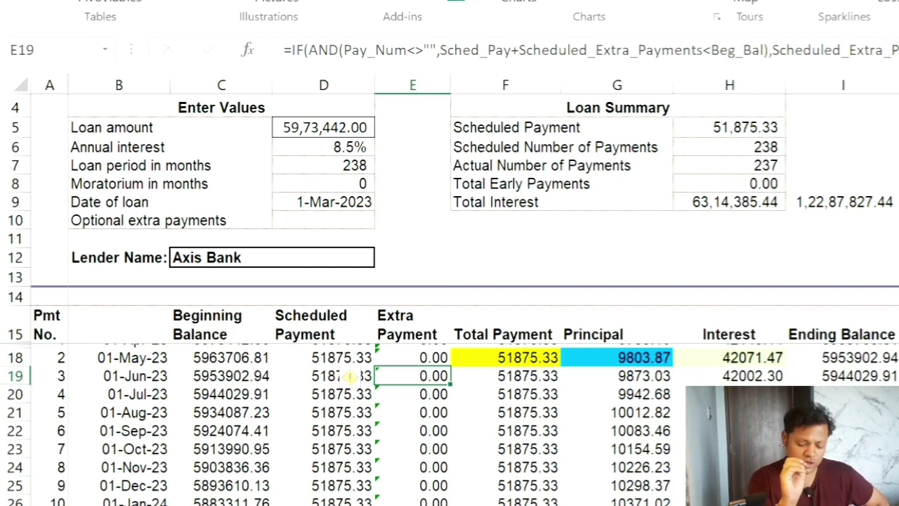
left_click(478, 418)
left_click(422, 359)
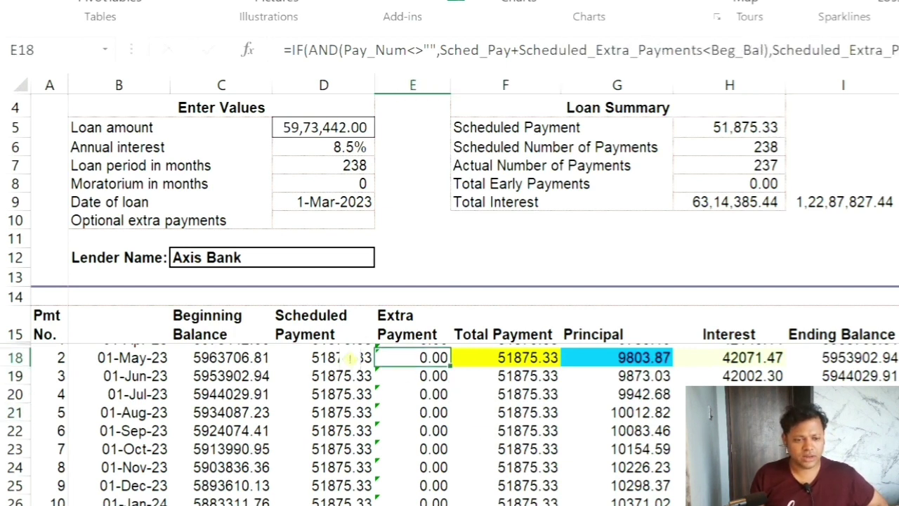
Look over the Extra Payment cells for the first ten payments of the schedule.
key("Down")
key("Down")
key("Down")
key("Down")
key("Down")
key("Down")
key("Down")
key("Down")
key("Down")
key("Down")
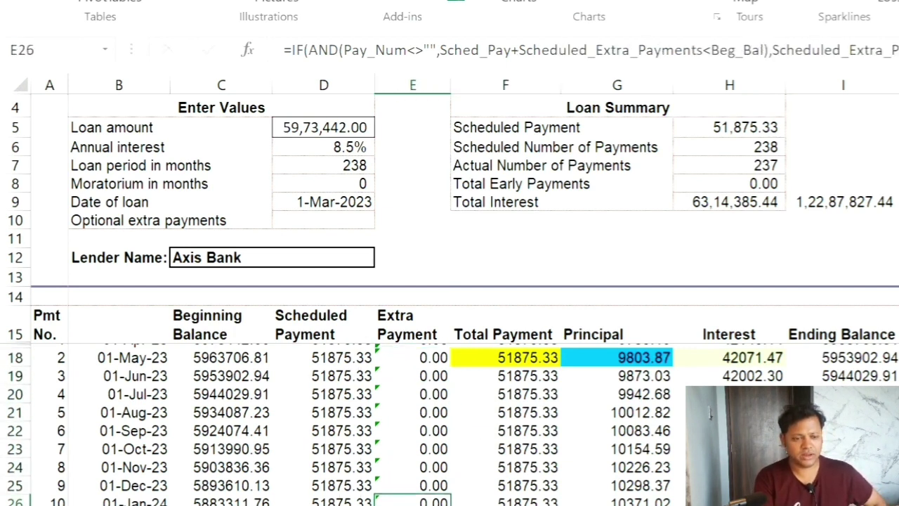
key("Up")
key("Up")
key("Up")
key("Up")
key("Up")
key("Up")
key("Up")
key("Up")
key("Up")
Enter an extra payment of 116500 for payment 15 in E31.
key("Down")
key("Down")
key("Down")
key("Down")
key("Down")
key("Down")
key("Down")
key("Down")
key("Down")
key("Down")
key("Down")
key("Down")
key("Down")
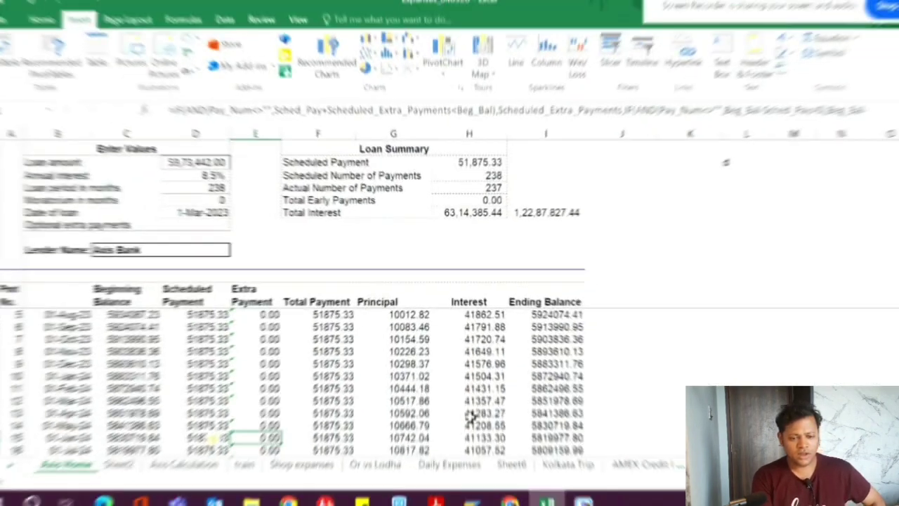
type("116")
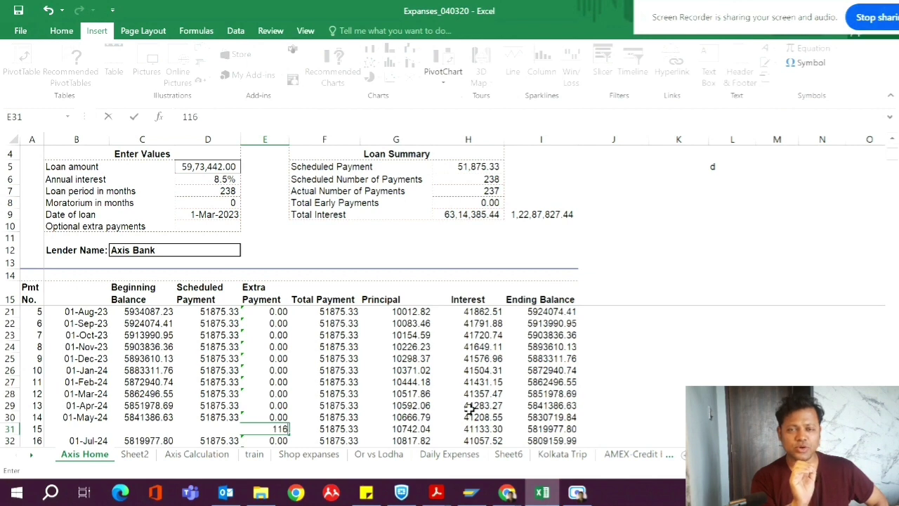
type("500")
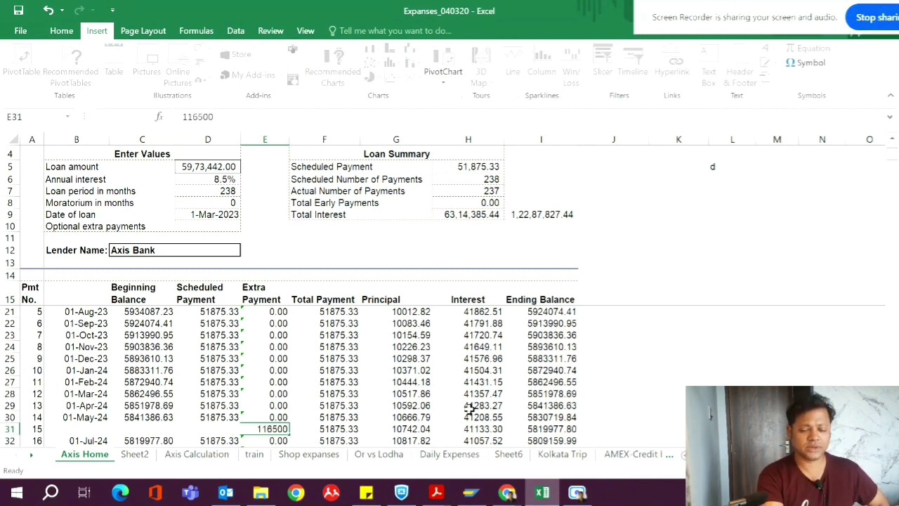
key("Return")
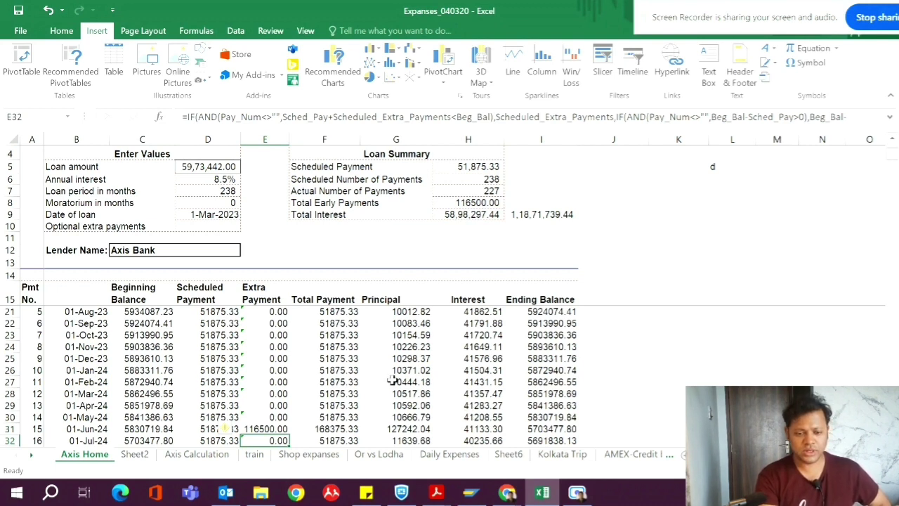
Check payment 15's extra payment against the scheduled payment in H5 and the actual number of payments in H7.
left_click(281, 428)
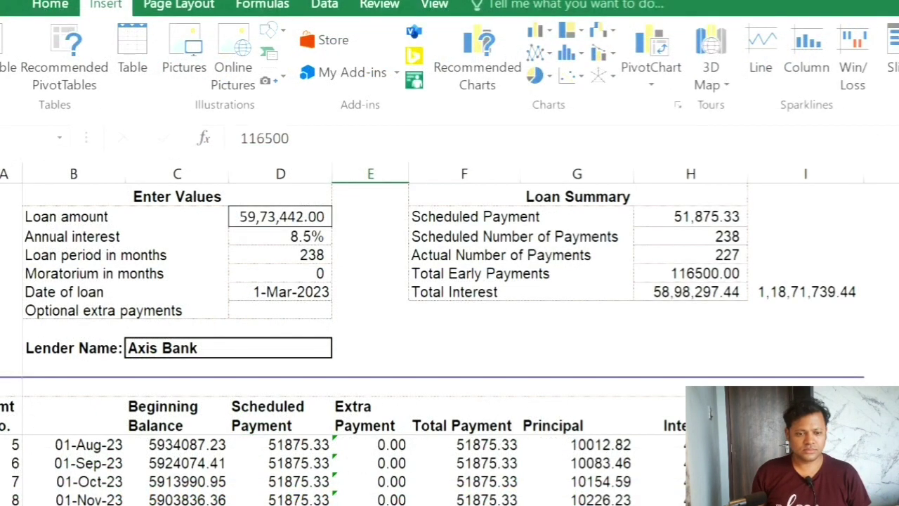
left_click(699, 218)
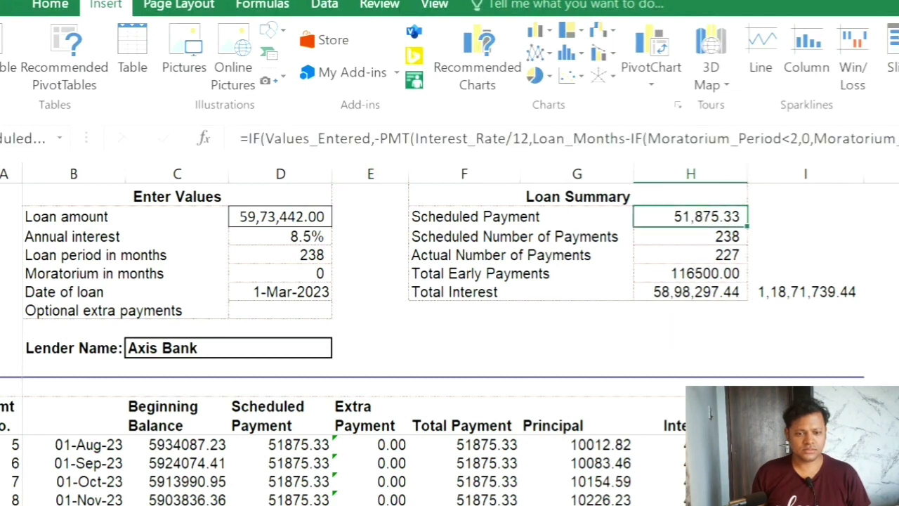
left_click(681, 256)
left_click(769, 237)
left_click(777, 255)
type("=")
key("Left")
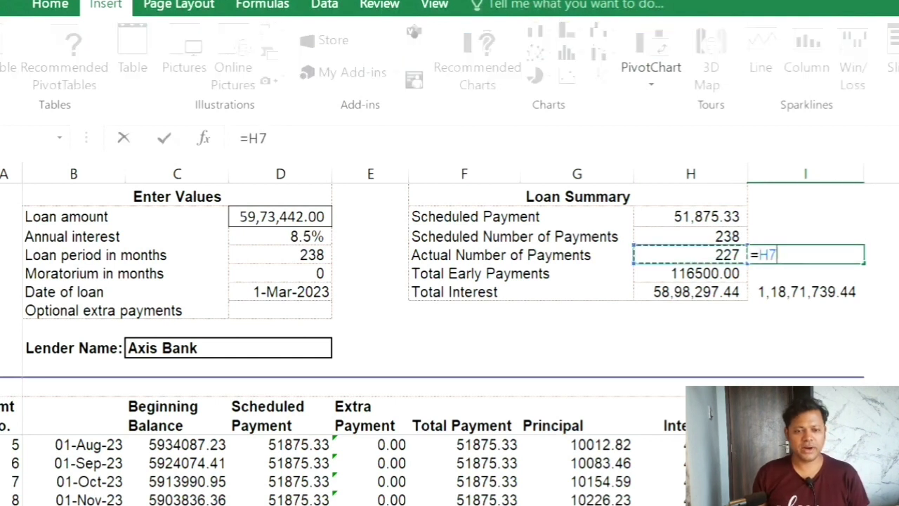
key("Escape")
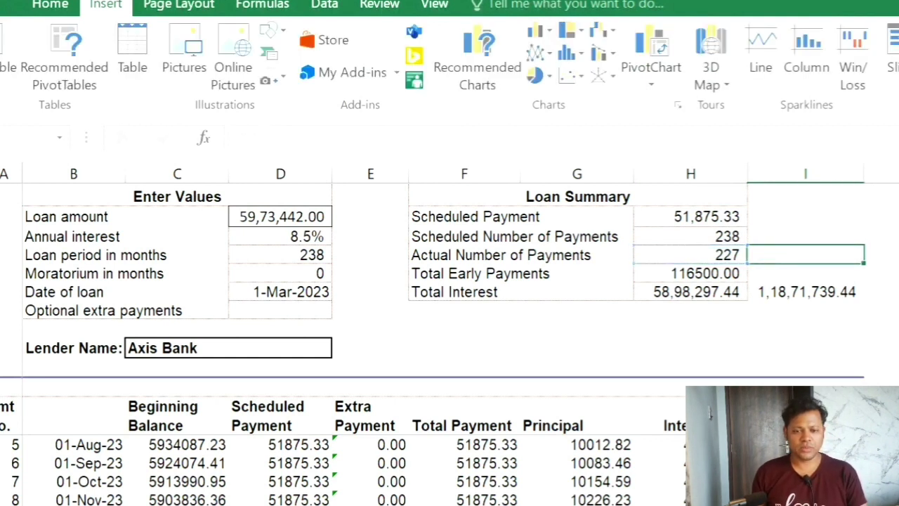
Subtract 13 from the actual number of payments in I7 with =H7-13.
left_click_drag(463, 445, 463, 500)
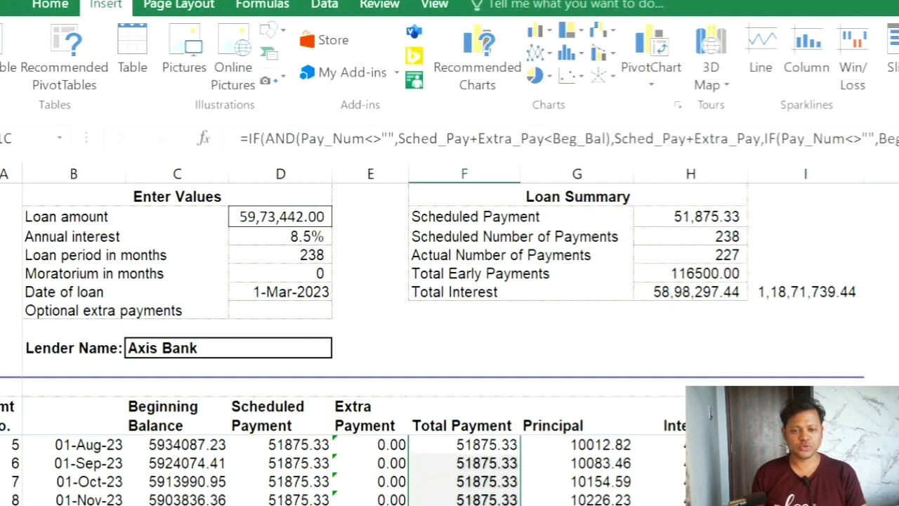
left_click(773, 291)
left_click(808, 247)
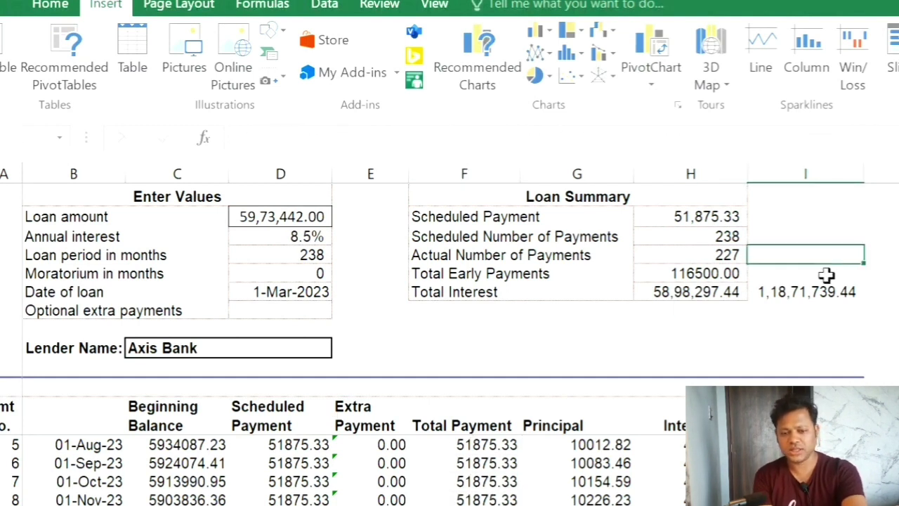
type("=")
key("Left")
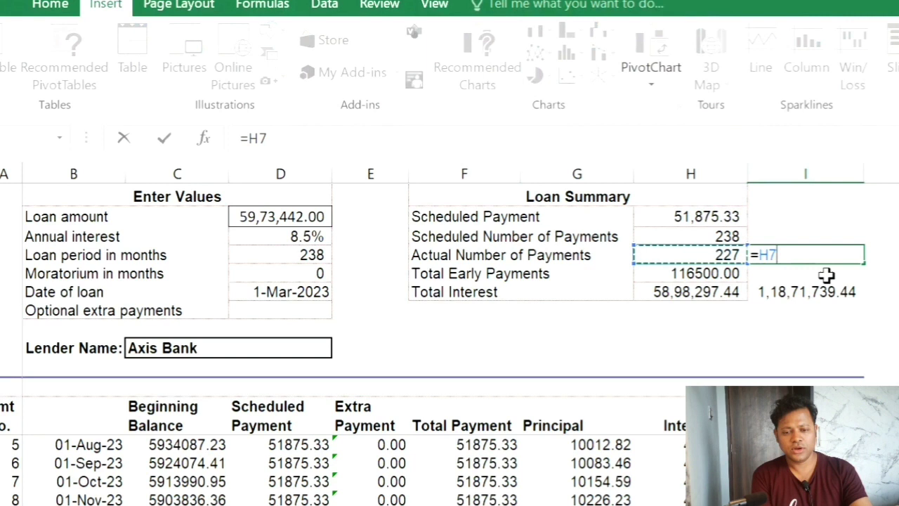
type("-")
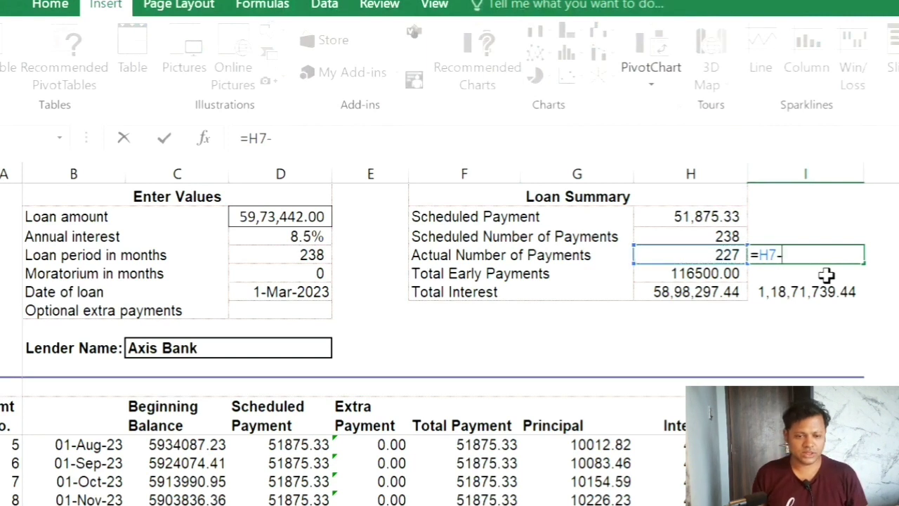
type("13")
key("Return")
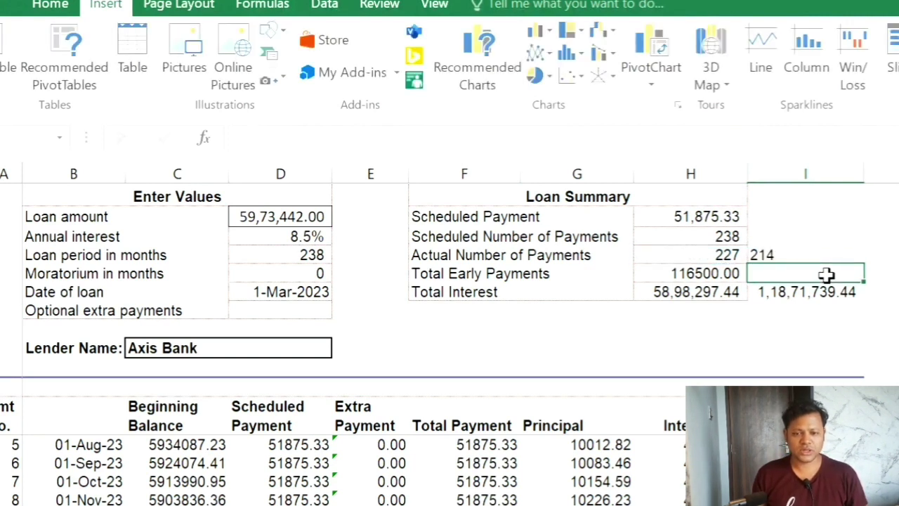
Clear the payment-count calculation from I7.
key("Up")
key("ctrl+z")
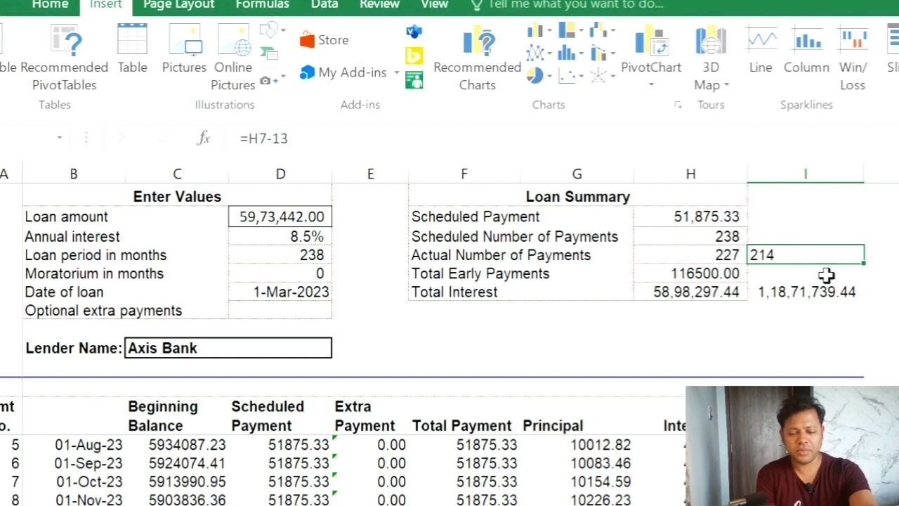
key("Delete")
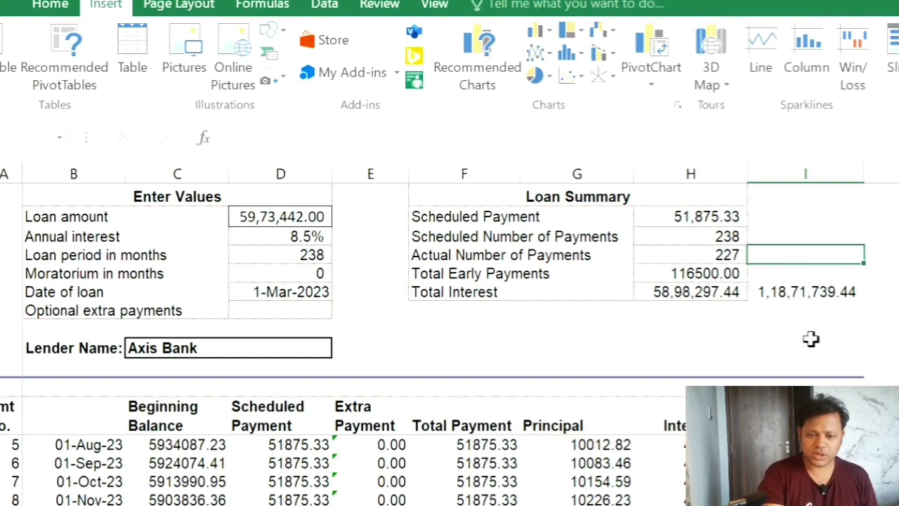
Review the extra payment in E31 against the loan amount, the total interest in H9 and the combined total in I9.
scroll(316, 470, "down", 1)
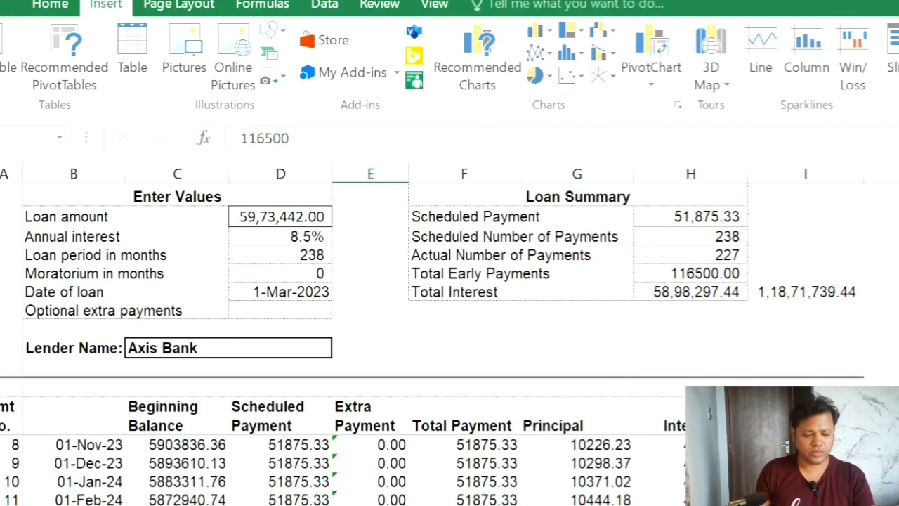
left_click(669, 288)
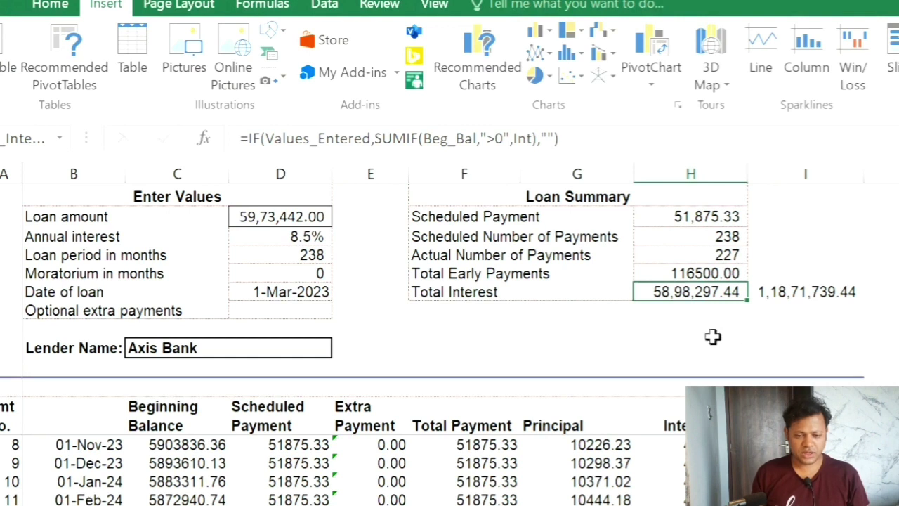
scroll(316, 471, "up", 2)
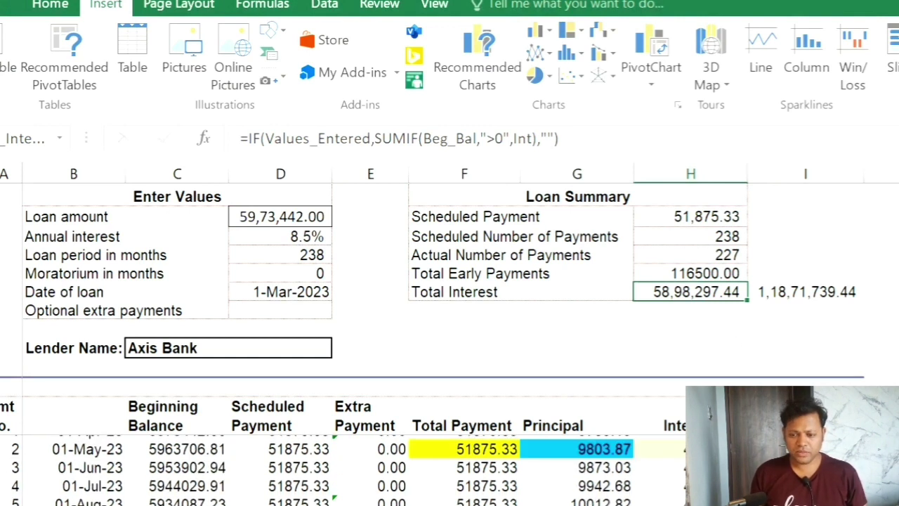
left_click(269, 223)
left_click(720, 293)
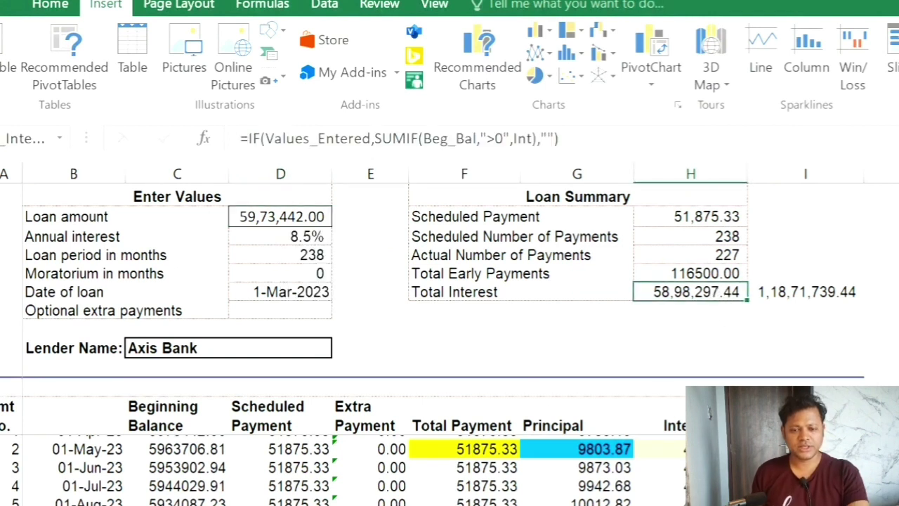
left_click(804, 294)
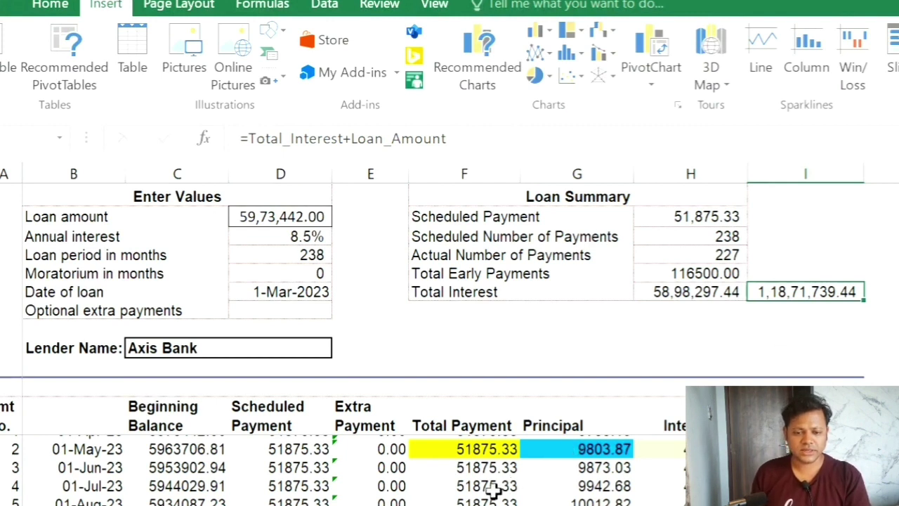
scroll(518, 499, "down", 1)
scroll(351, 467, "down", 2)
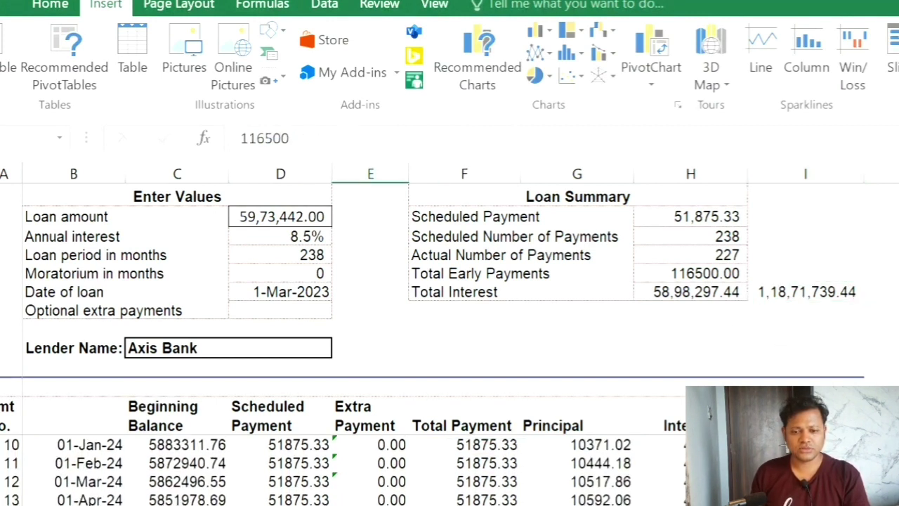
left_click(810, 290)
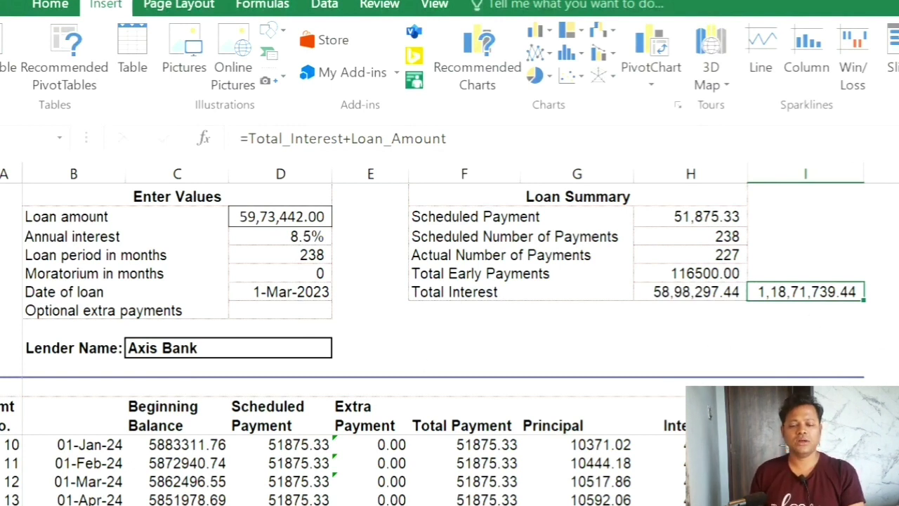
Undo the 116500 extra payment and paste the combined total from I9 into J9 as a value.
key("ctrl+z")
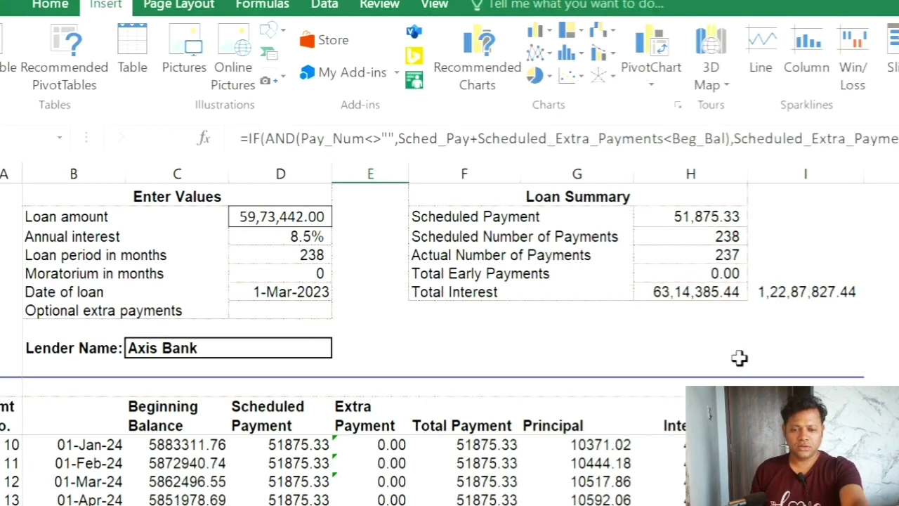
left_click(803, 291)
key("ctrl+c")
key("Right")
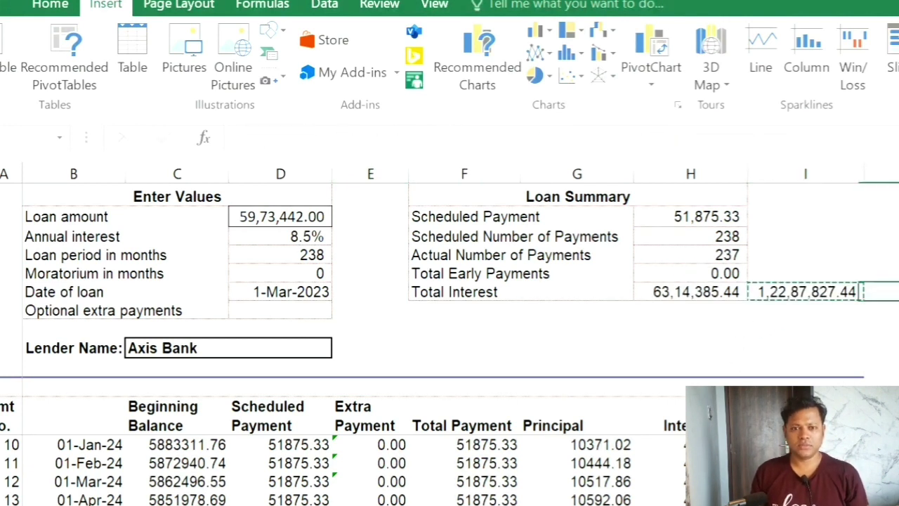
key("ctrl+alt+v")
key("v")
key("Return")
Copy the total interest from H9 and paste it as a value into J10.
left_click(691, 292)
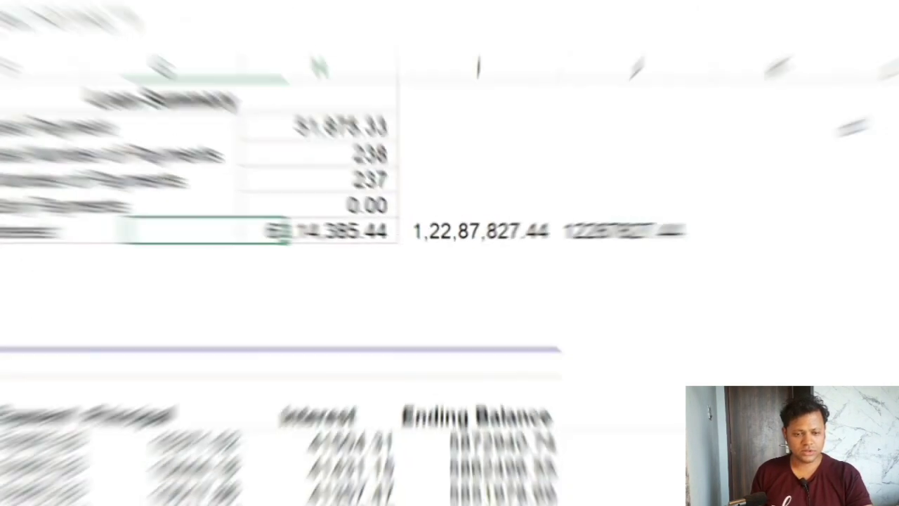
key("ctrl+c")
key("Down")
key("Right")
key("Right")
key("ctrl+alt+v")
key("v")
key("Return")
Apply the comma number format to J9:J10 and widen column J to fit the amounts.
left_click(604, 235)
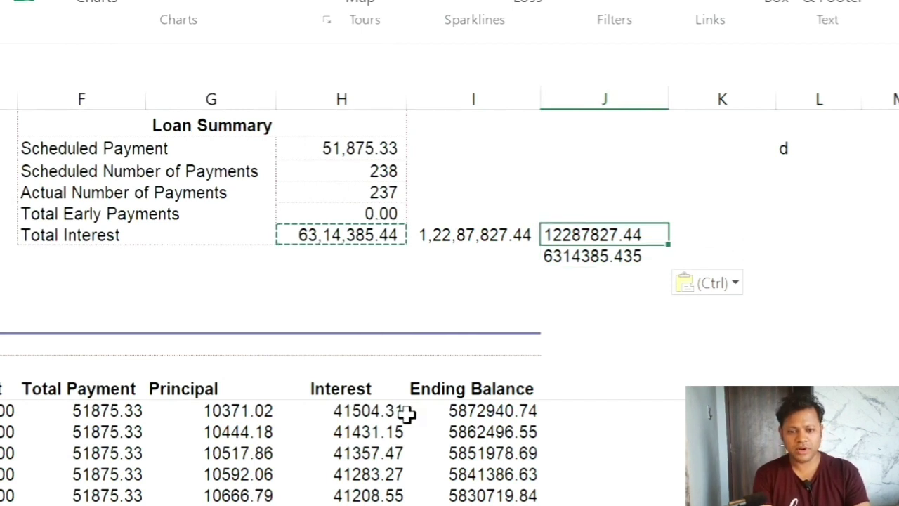
left_click_drag(612, 228, 604, 255)
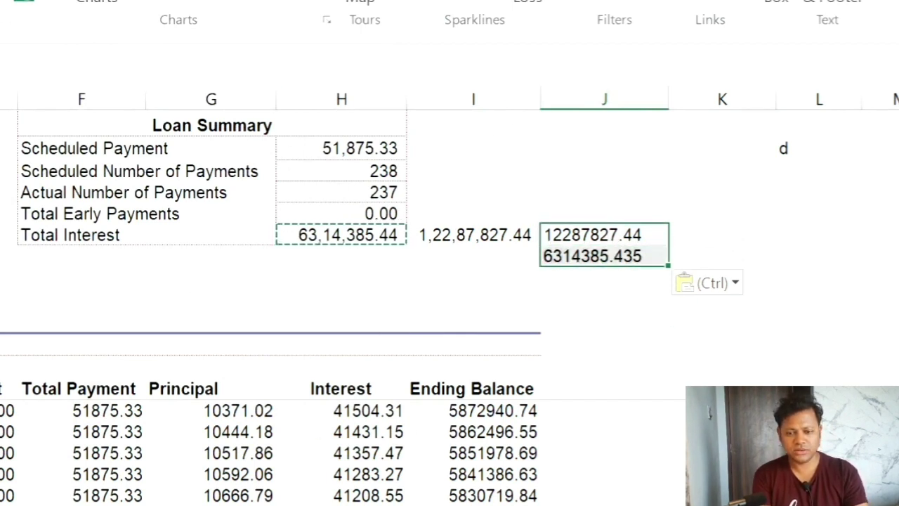
left_click(158, 1)
left_click(275, 4)
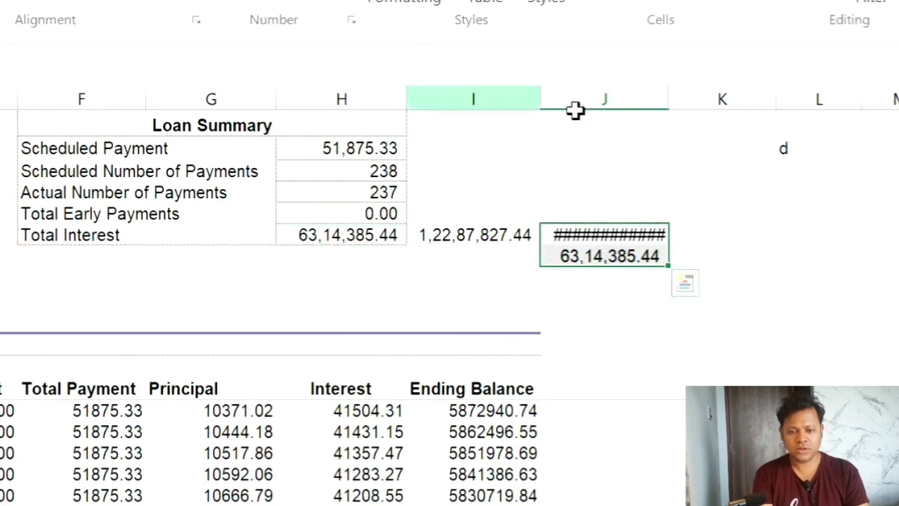
left_click_drag(670, 90, 675, 92)
Label the pasted amounts "total payment" in K9 and "interest" in K10, with the heading "20yrs" in K8.
left_click(701, 236)
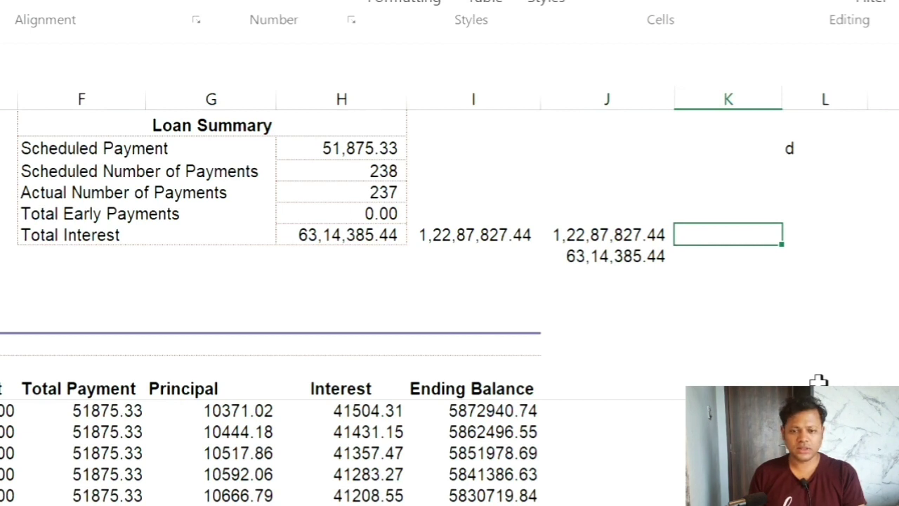
type("total payment")
key("Return")
type("interest")
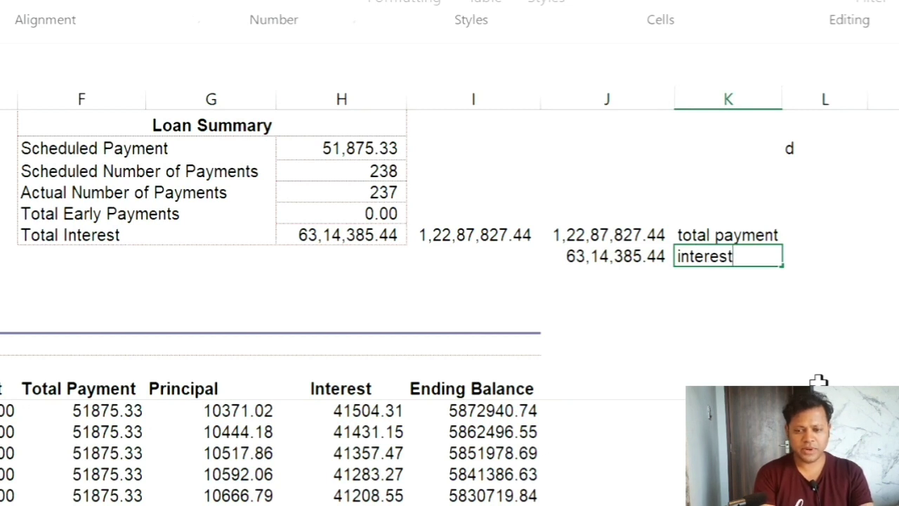
key("Up")
key("Up")
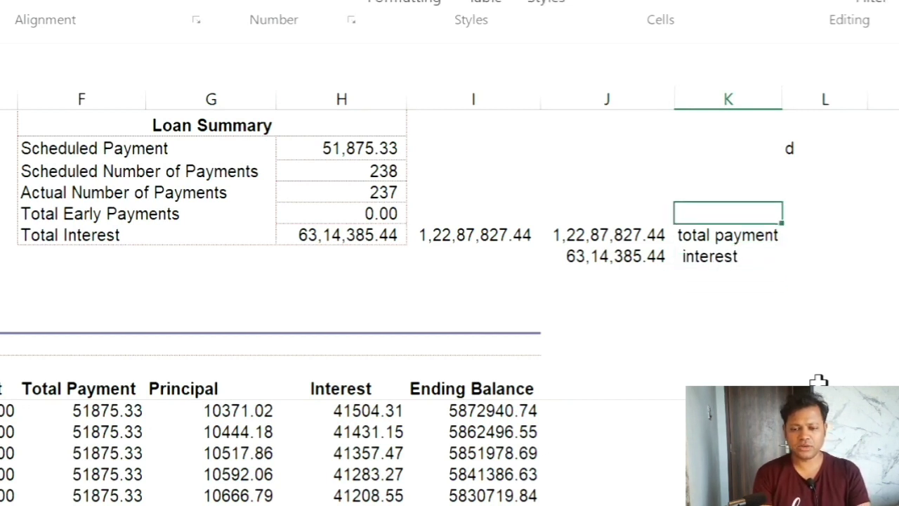
type("20yrs")
key("Return")
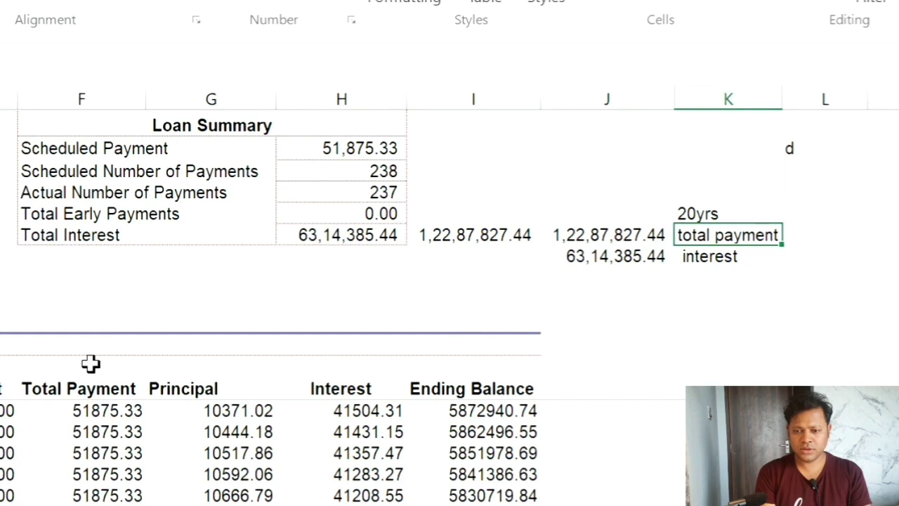
Enter an extra payment of 116500 further down the schedule's Extra Payment column, in its third year.
left_click(7, 432)
scroll(267, 453, "down", 2)
key("Down")
key("Down")
key("Down")
key("Down")
key("Down")
key("Down")
key("Down")
key("Down")
key("Down")
key("BackSpace")
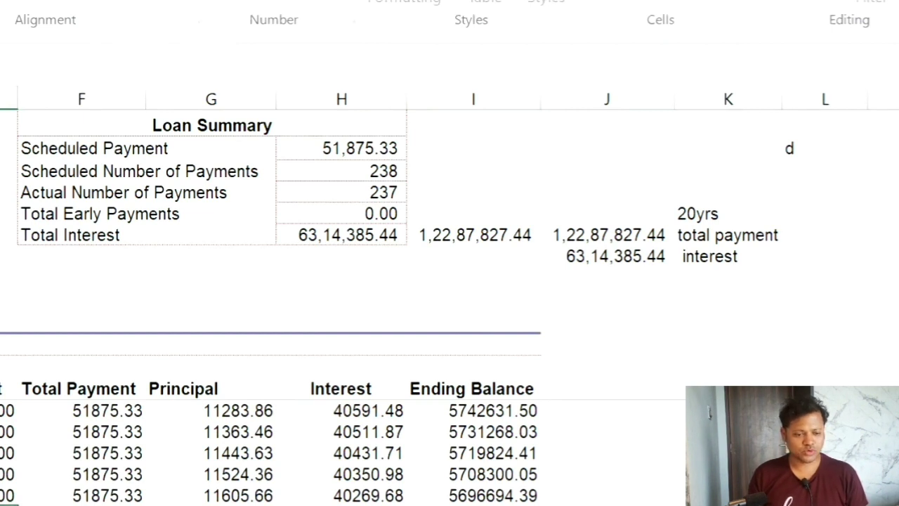
key("Return")
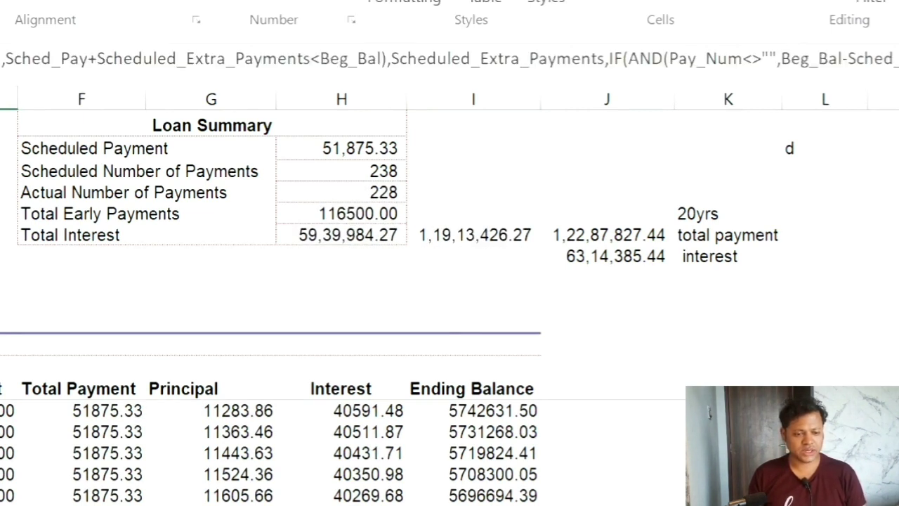
Undo the 116500 extra payment entered in the schedule's third year.
key("Down")
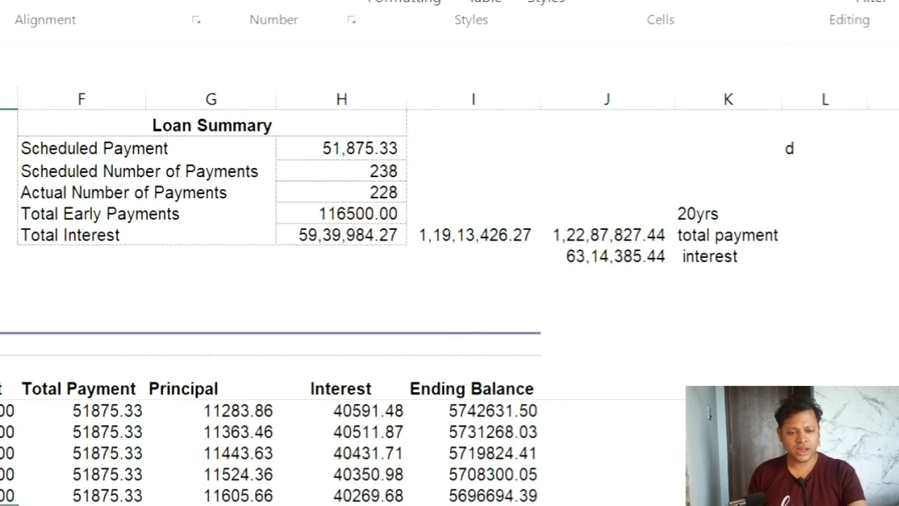
left_click(332, 235)
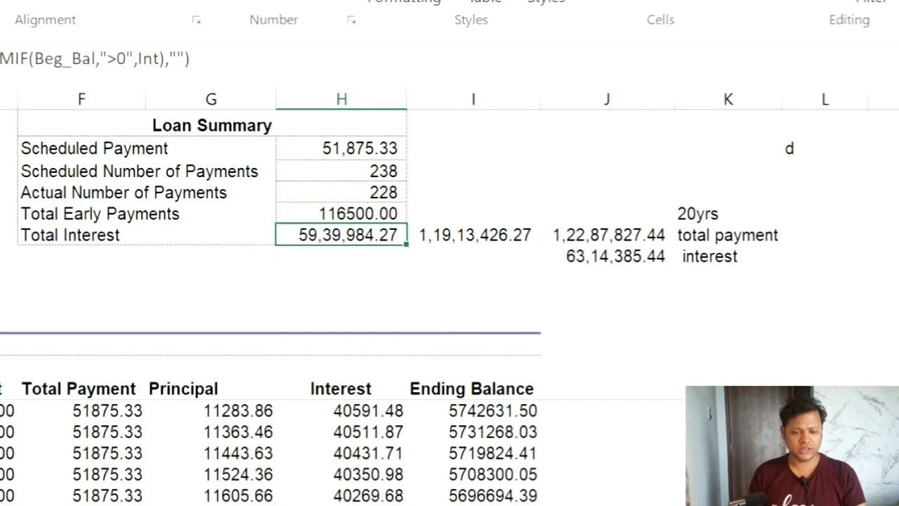
key("ctrl+z")
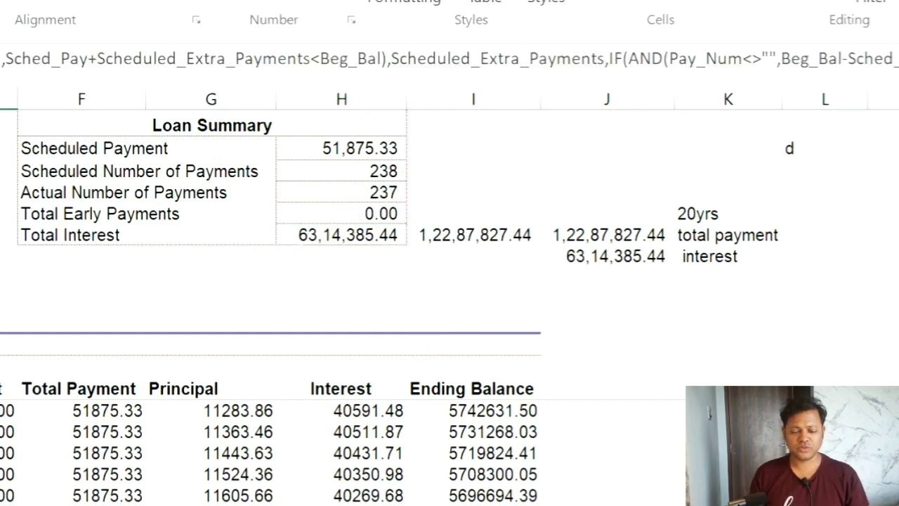
Enter an extra payment of 116500 in the 01-Jul-25 row of the schedule.
type("11")
type("6")
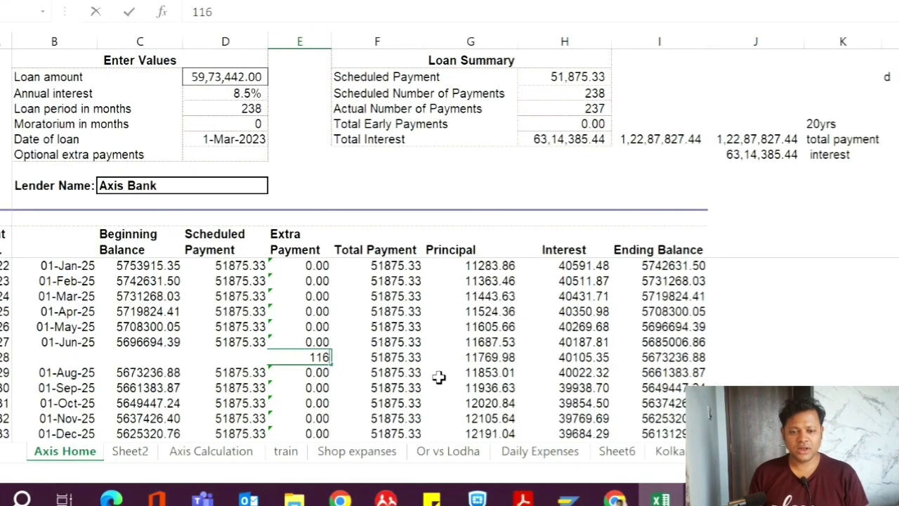
type("5-")
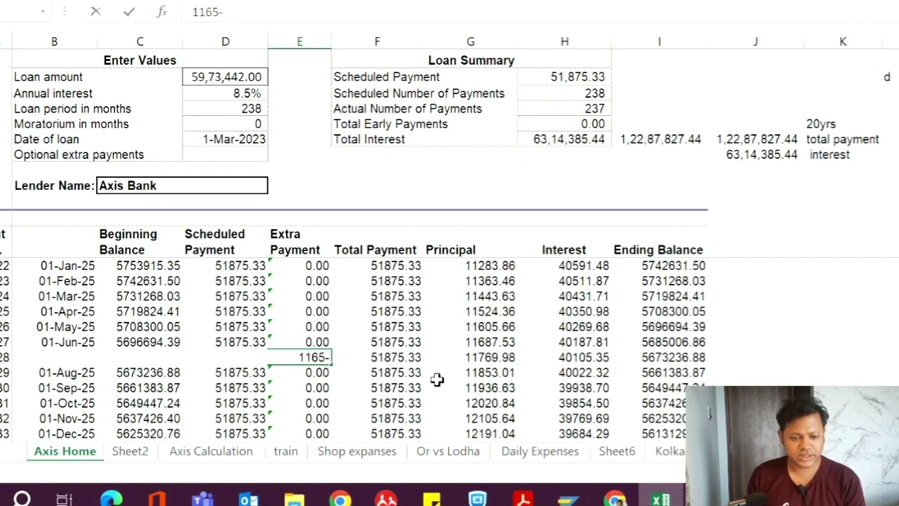
key("BackSpace")
type("00")
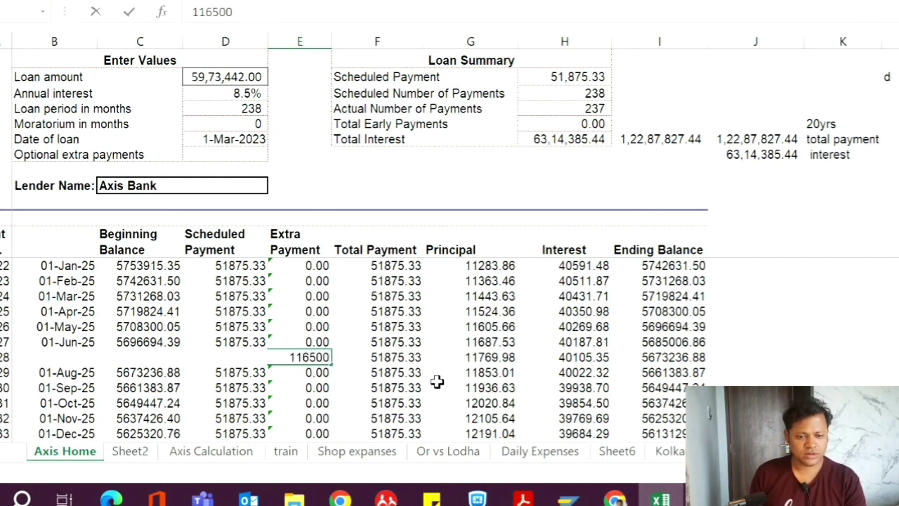
key("Return")
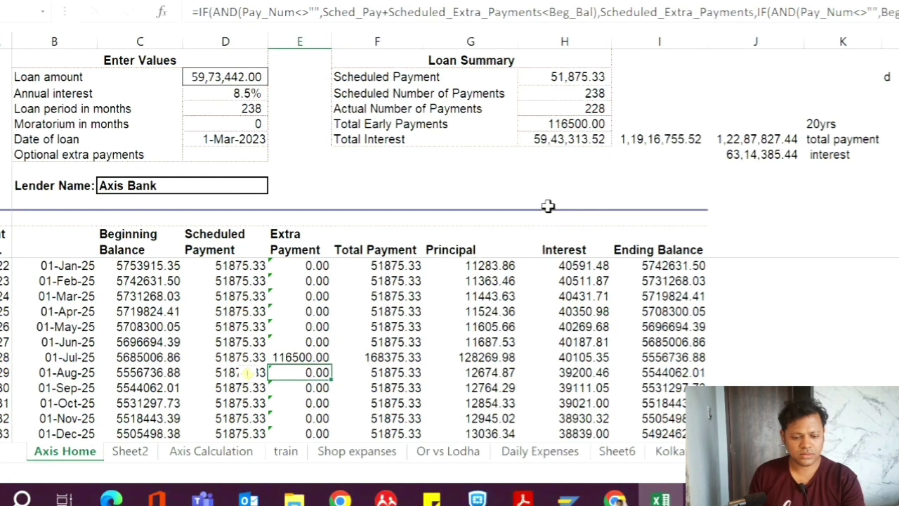
Undo the extra payment in the 01-Jul-25 row, restoring the cell's formula.
key("Up")
key("Delete")
left_click(314, 342)
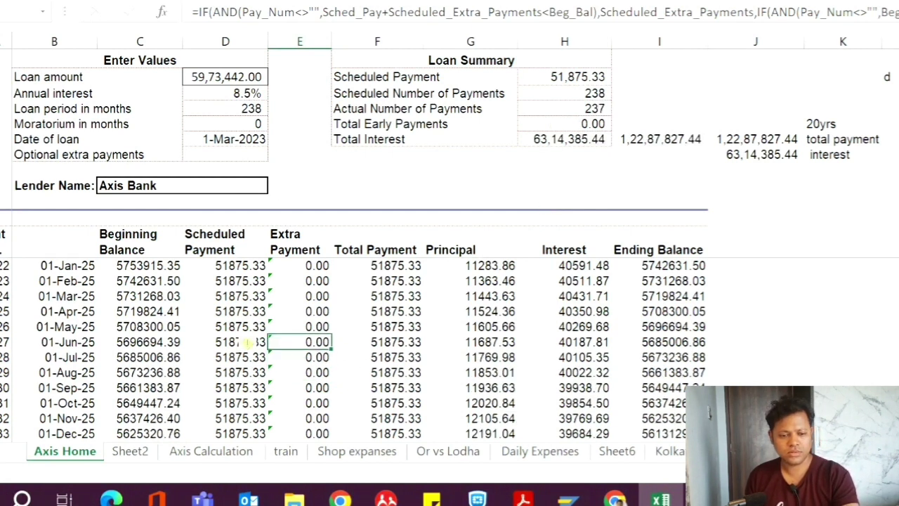
Enter an extra payment of 116500 in the 01-Jun-24 row of the schedule.
scroll(348, 336, "up", 7)
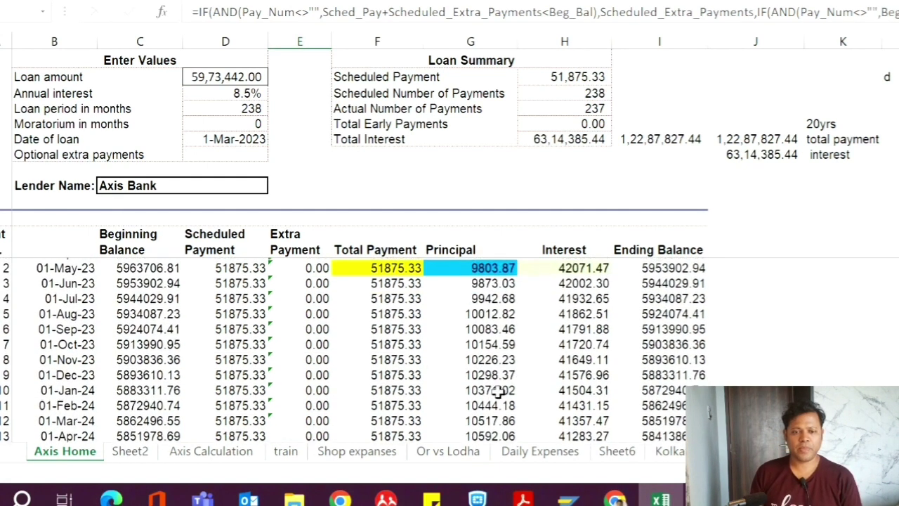
left_click(266, 330)
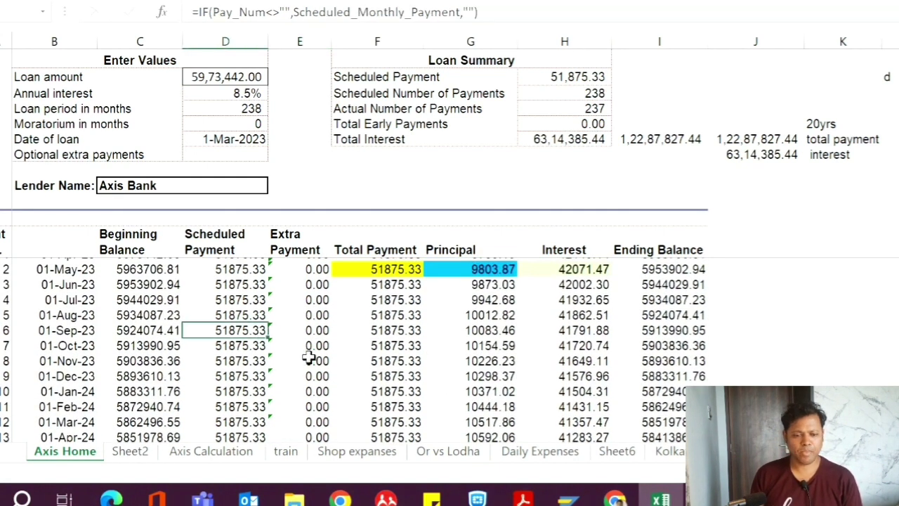
left_click(266, 376)
key("Down")
key("Down")
key("Down")
key("Down")
key("Down")
key("Down")
key("Down")
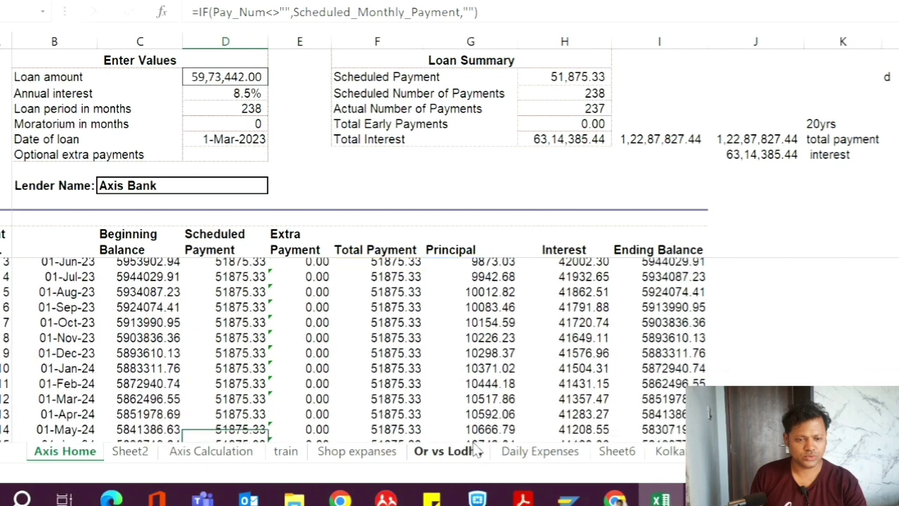
key("Up")
key("Right")
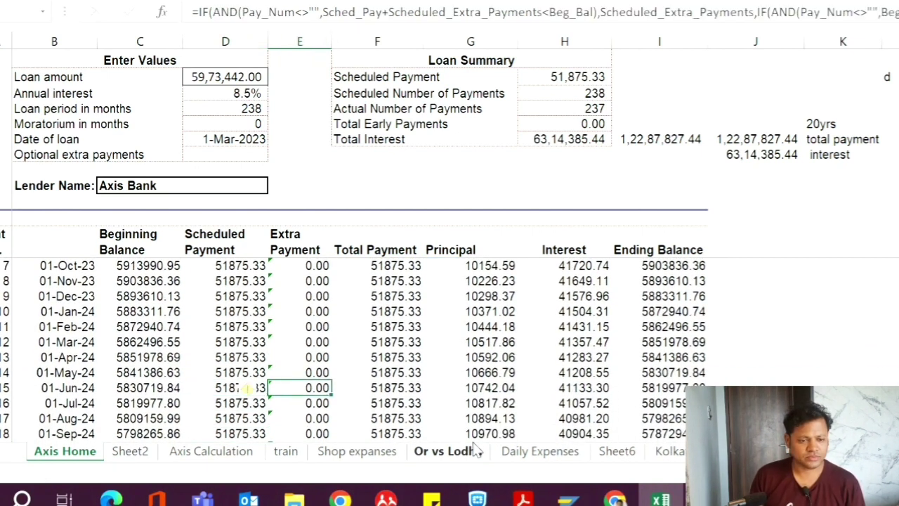
type("1")
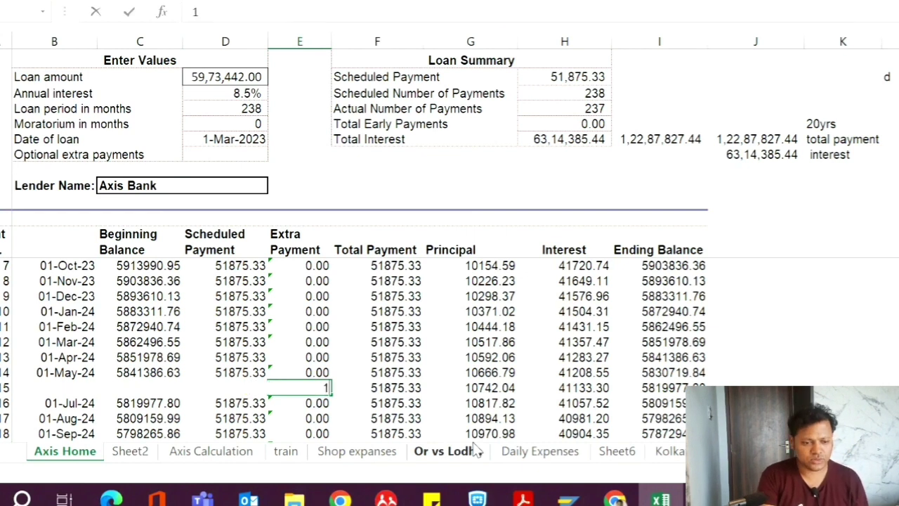
type("16500")
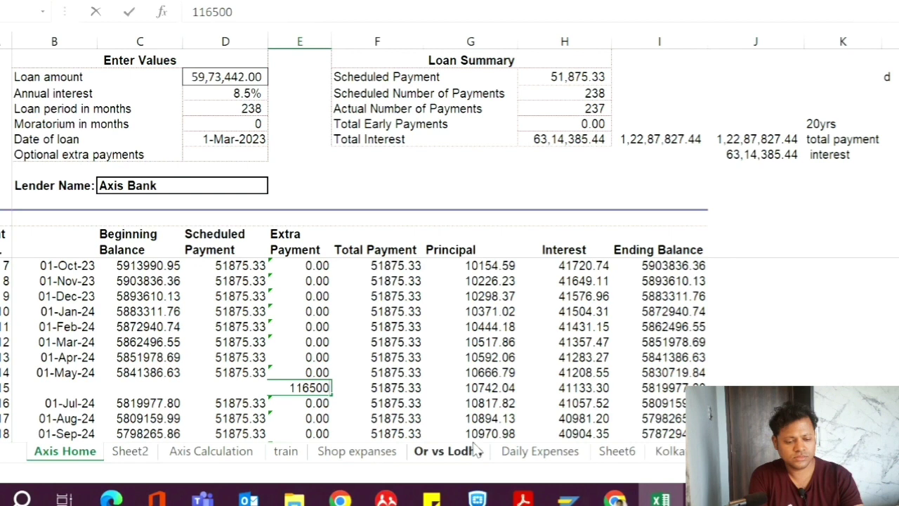
key("Return")
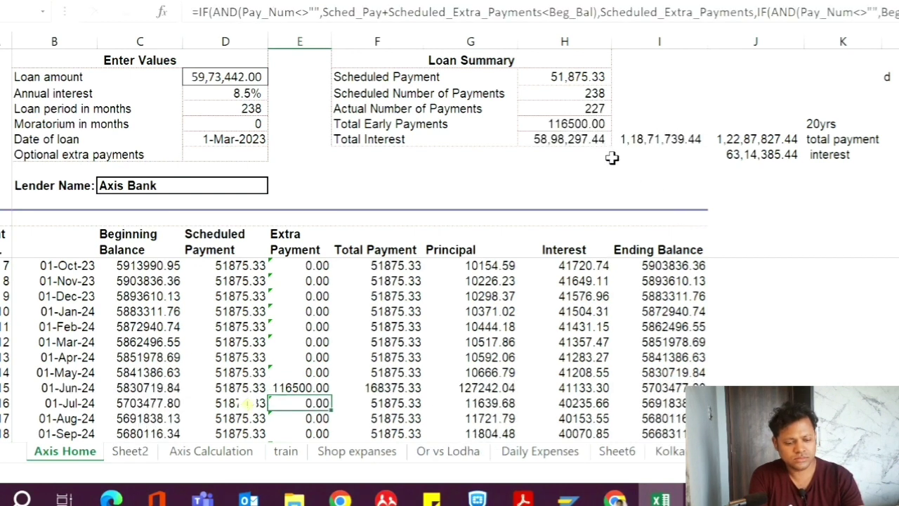
Calculate the total payment saving in L9 by subtracting I9 from the original 20-year total payment in J9.
left_click(576, 141)
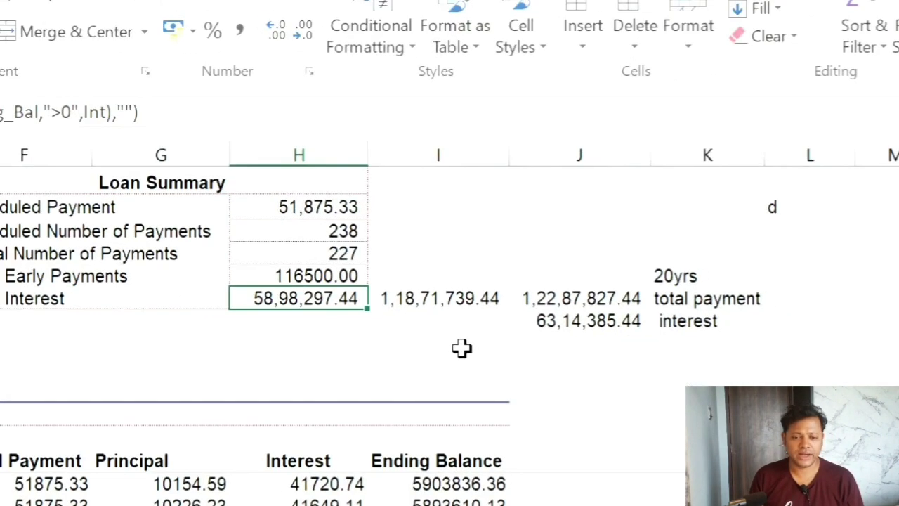
left_click(660, 140)
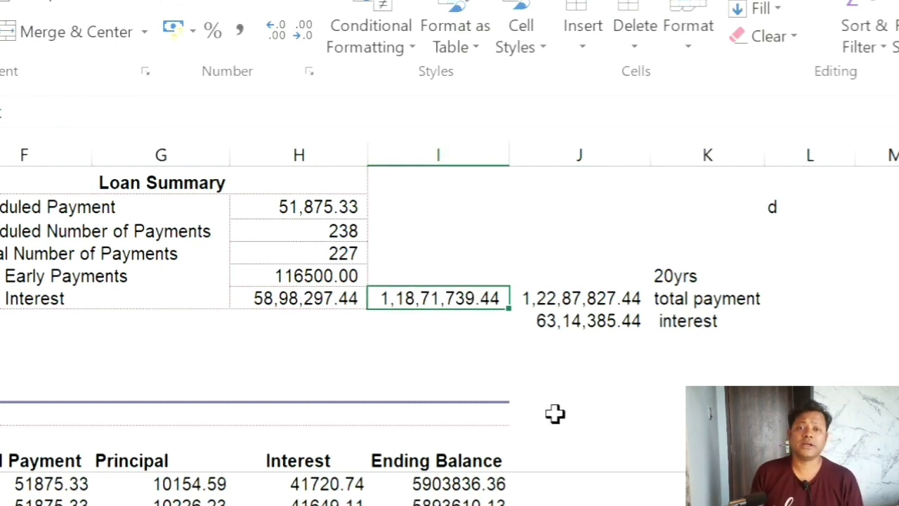
left_click(803, 298)
type("=")
left_click(579, 298)
type("-")
left_click(579, 298)
left_click(438, 297)
key("Return")
key("Return")
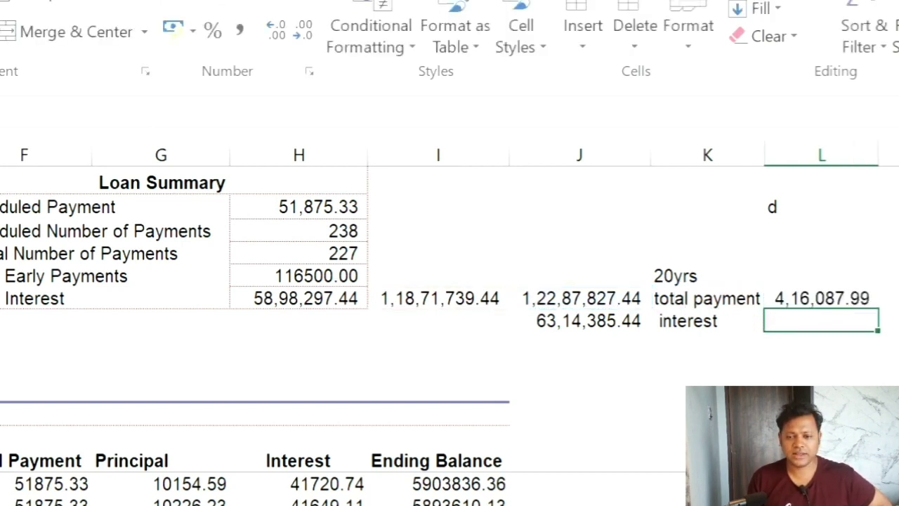
left_click(829, 300)
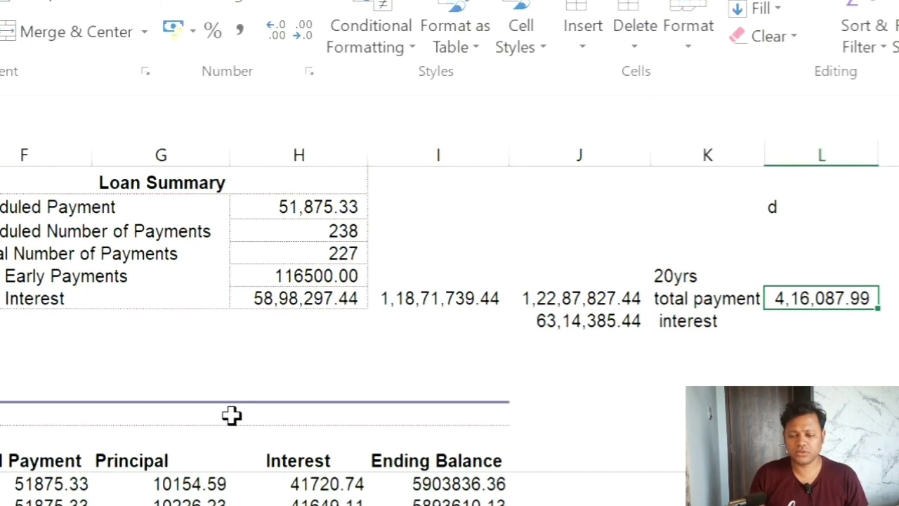
left_click(843, 363)
left_click(837, 294)
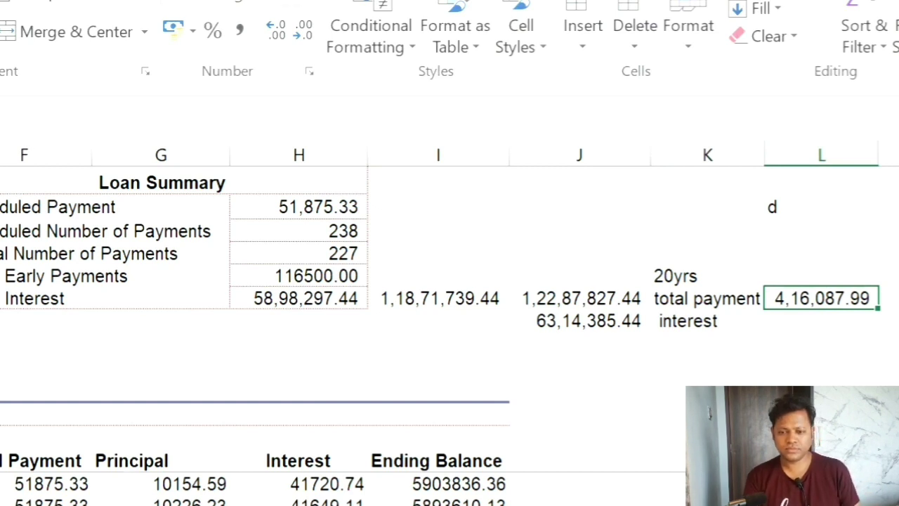
left_click(798, 324)
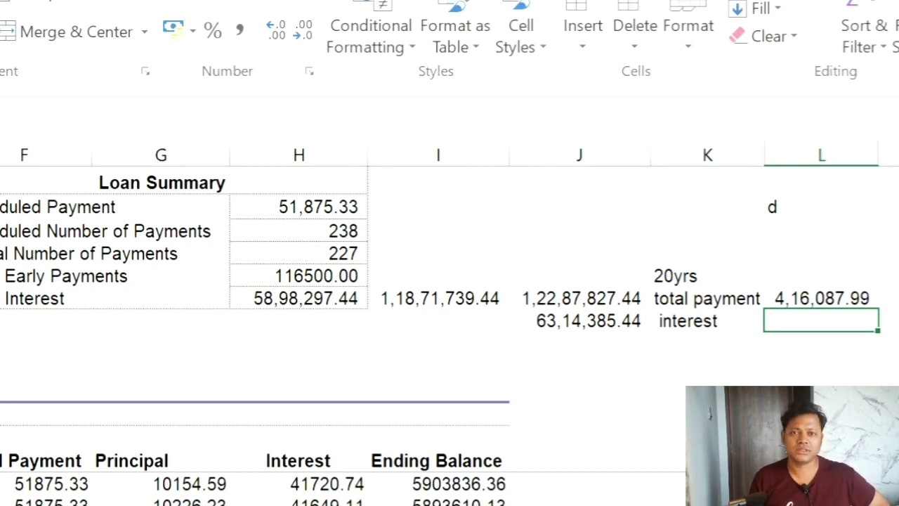
type("=")
key("Up")
key("Escape")
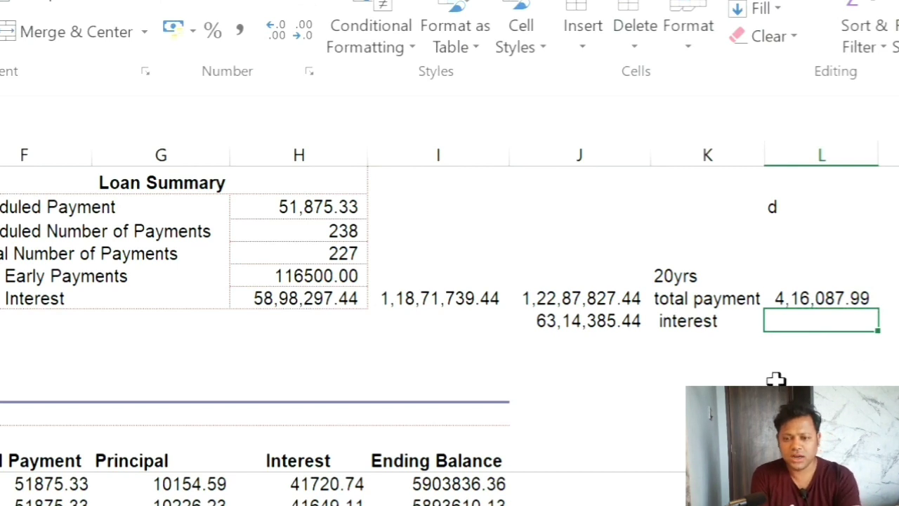
Enter the 116500 extra payment in L10 and calculate the net saving in L11 as L9 minus L10.
type("11")
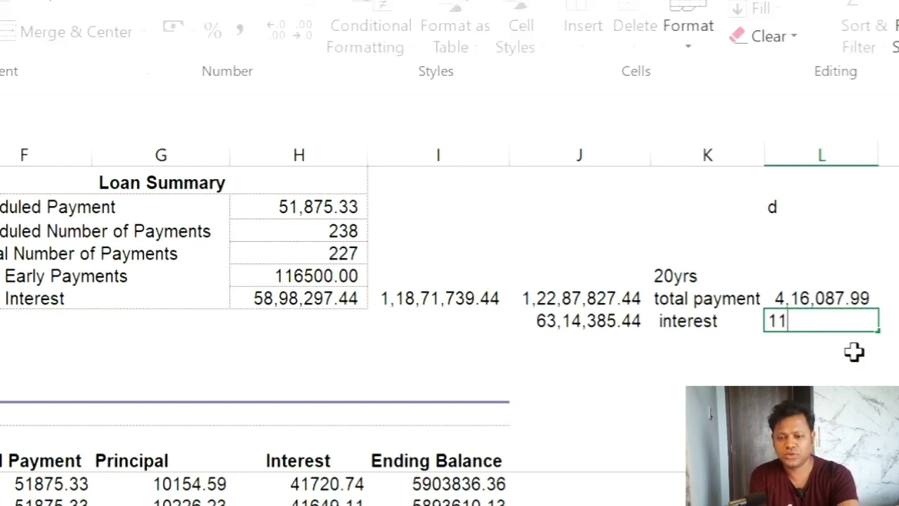
type("6500")
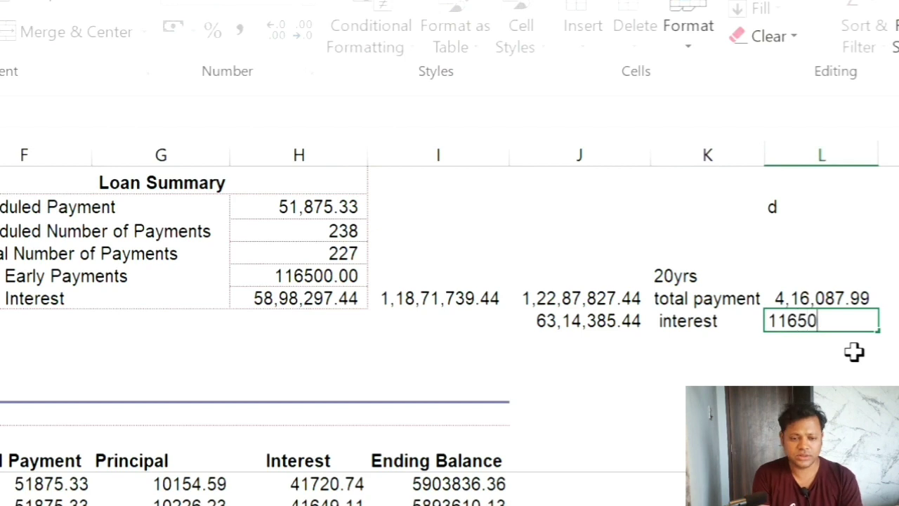
key("Return")
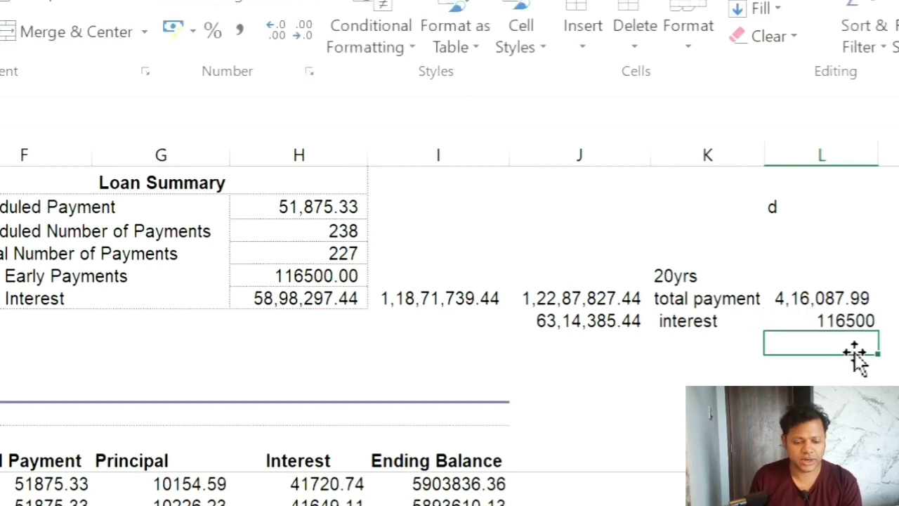
type("=")
key("Up")
key("Up")
type("-")
key("Up")
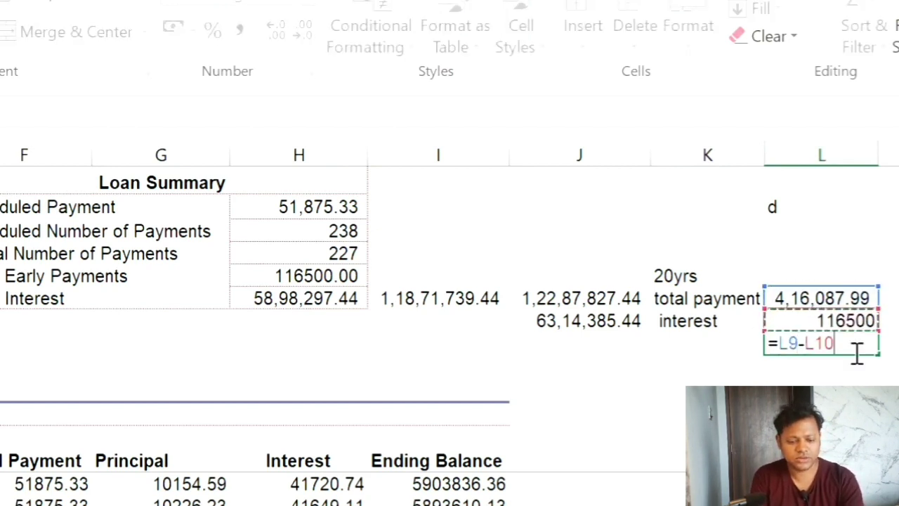
key("Return")
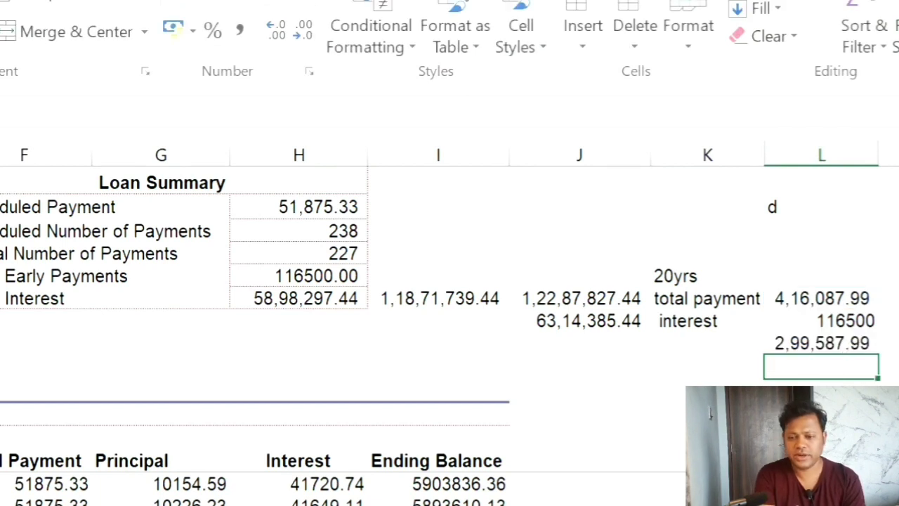
left_click(700, 352)
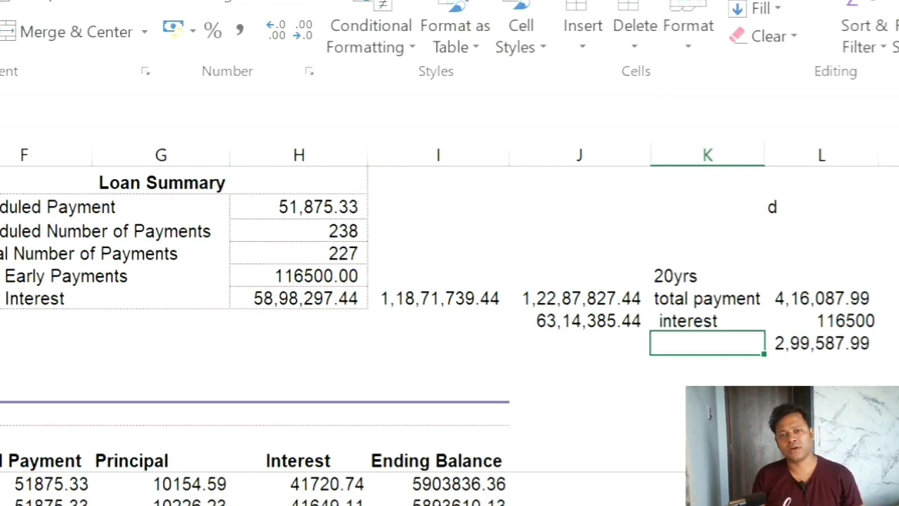
left_click(822, 344)
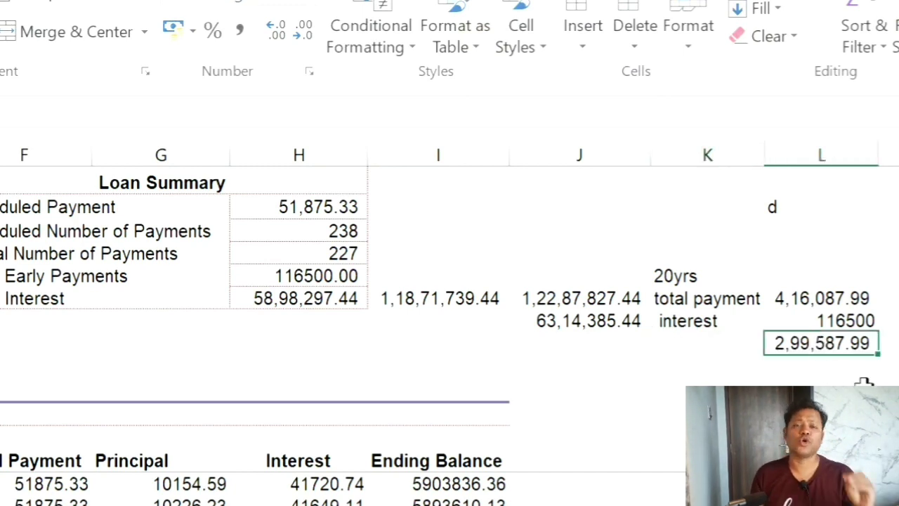
left_click(850, 321)
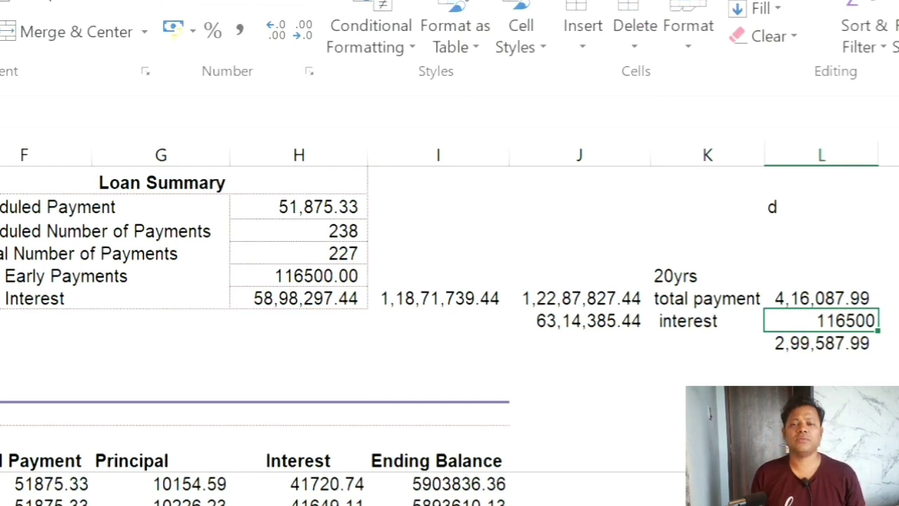
left_click(828, 344)
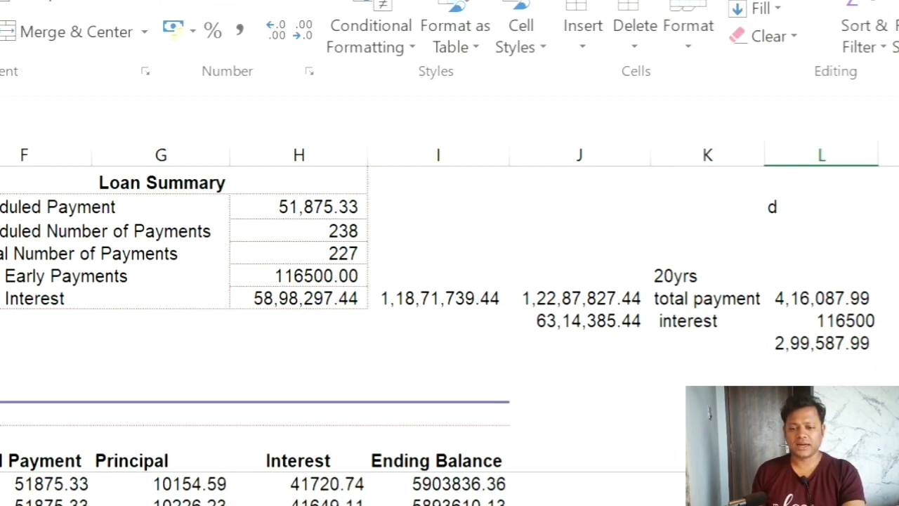
Copy the extra payment from L10 and the net saving from L11, pasting them as values side by side below in columns L and M.
left_click(822, 343)
left_click(821, 321)
key("ctrl+c")
left_click(822, 365)
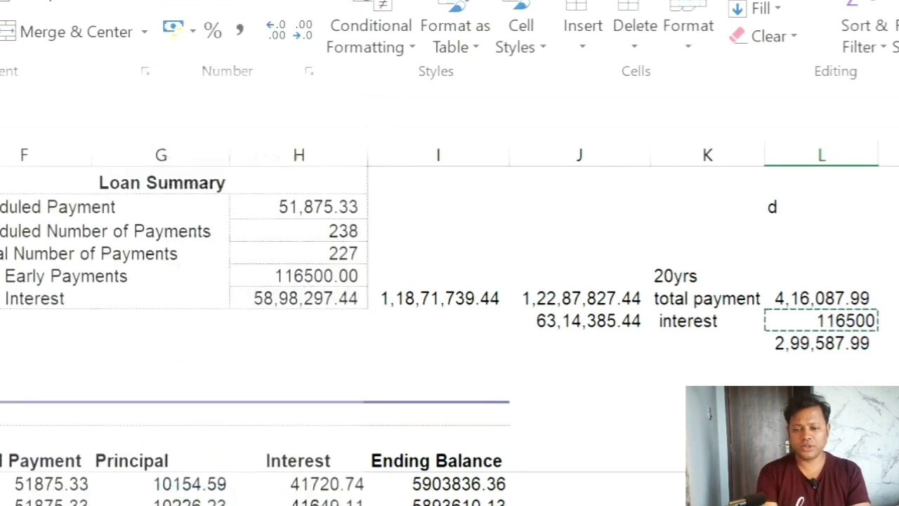
left_click(888, 365)
left_click(822, 343)
key("ctrl+c")
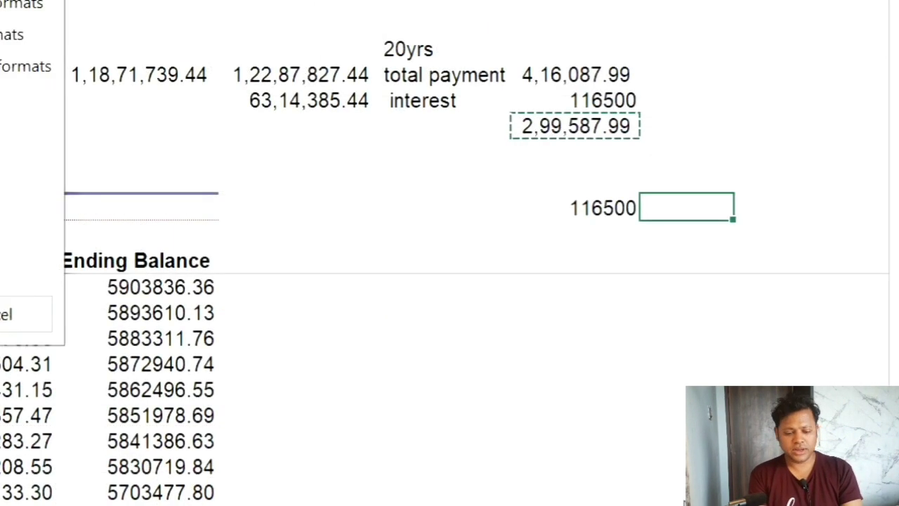
key("ctrl+v")
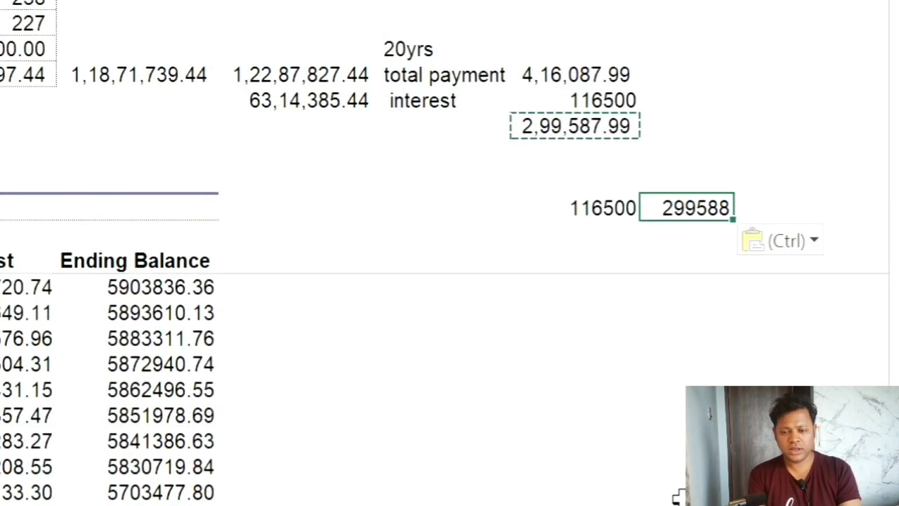
key("Return")
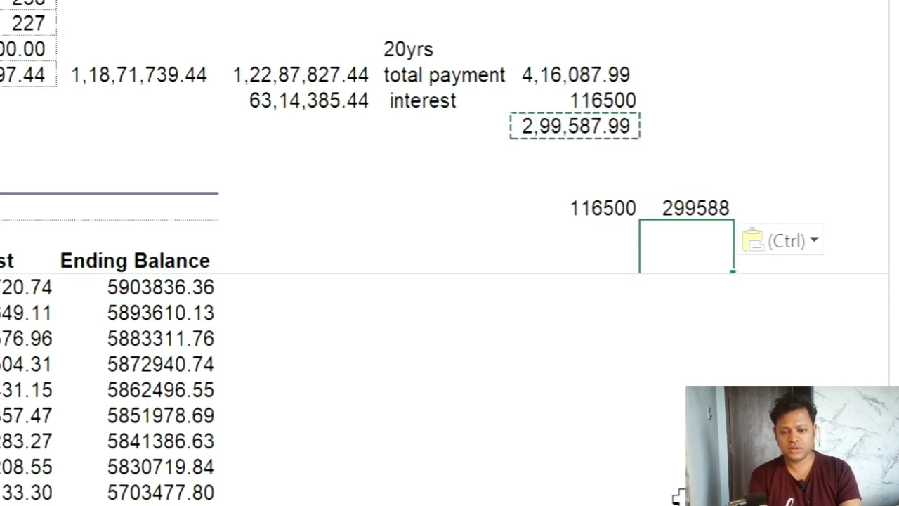
In M15, divide the net saving in M14 by the extra payment in L14.
type("=")
key("Up")
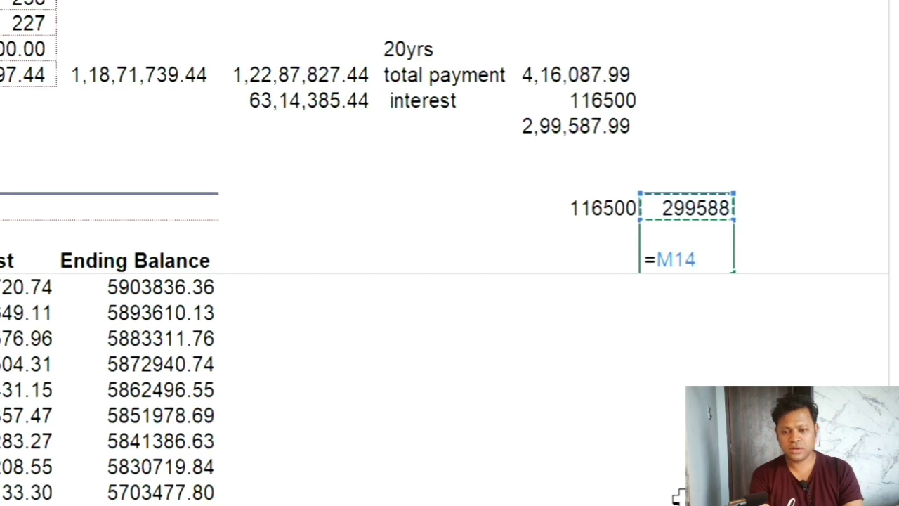
type("/")
key("Left")
key("Up")
key("Return")
Extend the M15 formula to =M14/L14*100 to express the return as a percentage.
key("Left")
key("Up")
key("Right")
key("F2")
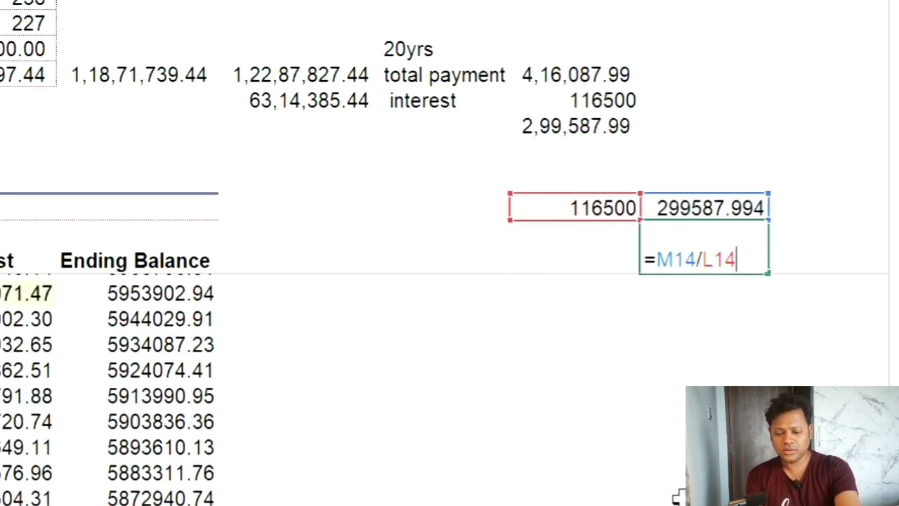
type("*100")
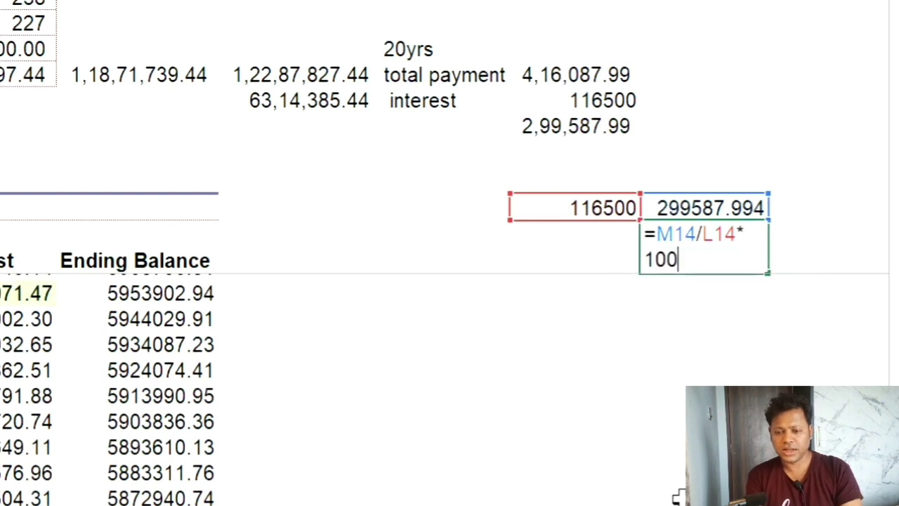
key("Return")
key("Up")
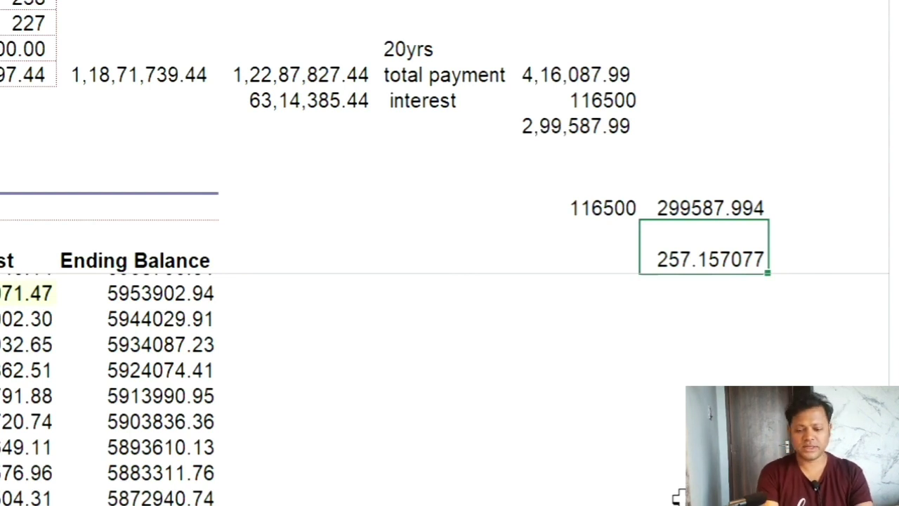
In the cell below M15, divide the return percentage in M15 by 12.
key("Down")
key("Down")
type("=")
key("Up")
key("Up")
key("Up")
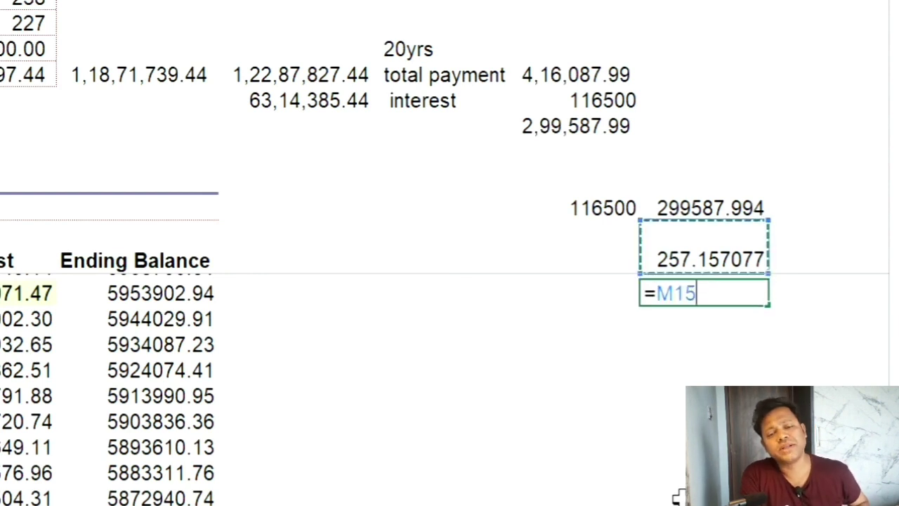
type("/")
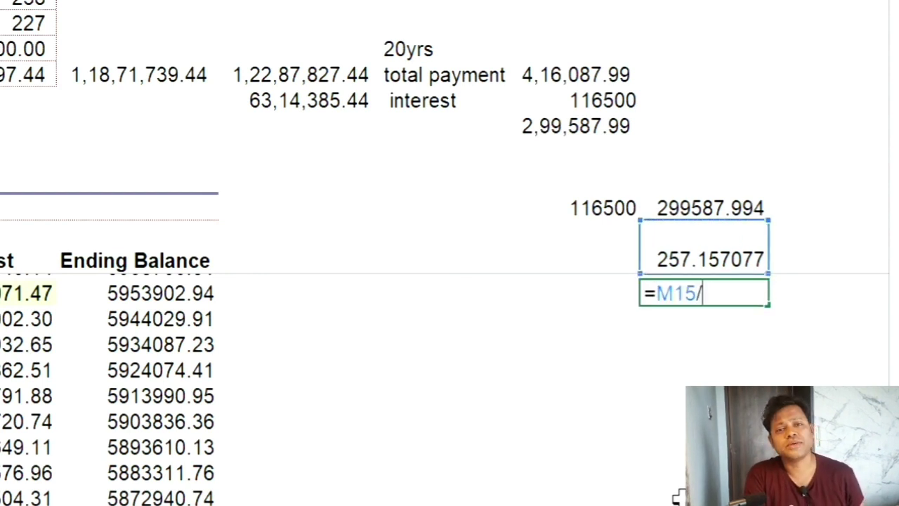
type("12")
key("Return")
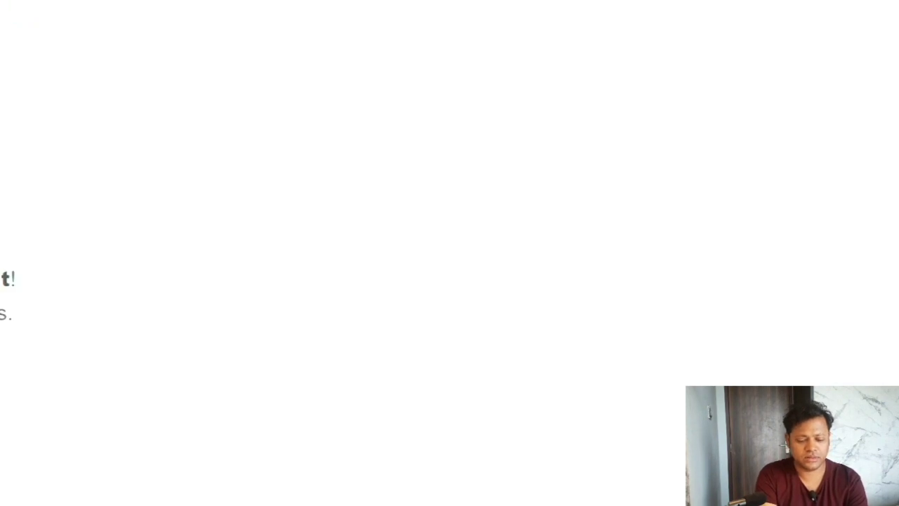
Review the fixed deposit return results for India in Chrome, and open Google in a new tab.
scroll(642, 149, "down", 5)
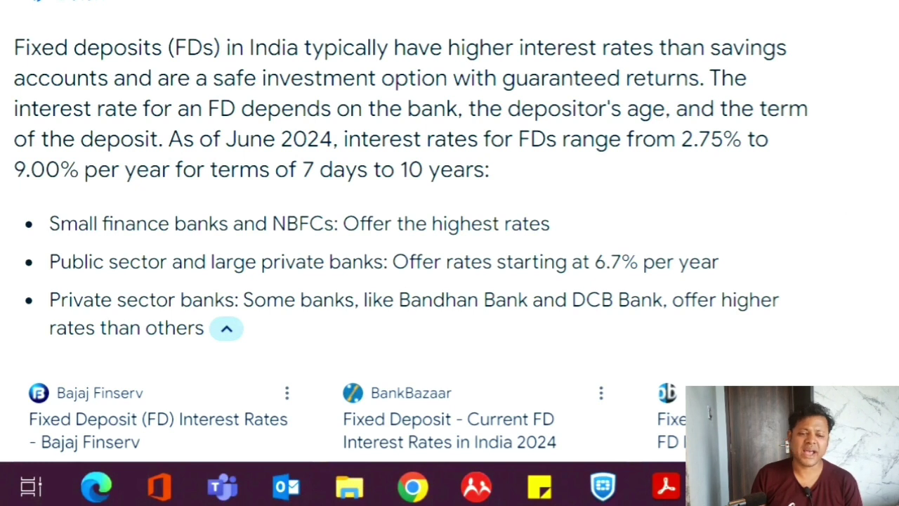
key("ctrl+t")
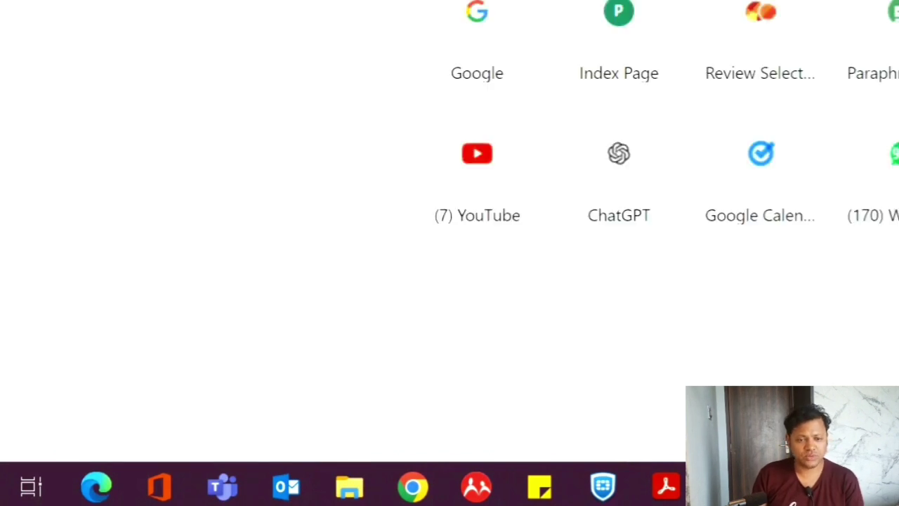
left_click(483, 39)
left_click(200, 43)
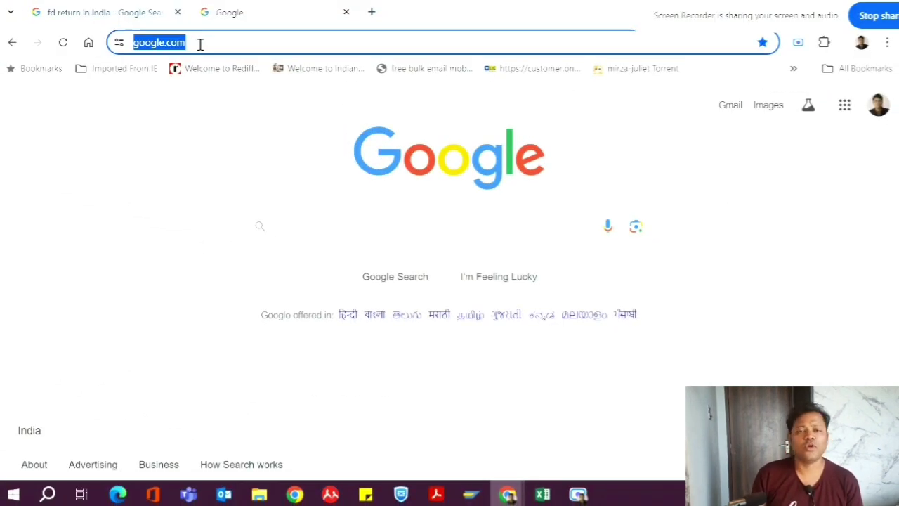
Search the web for "inflation percentagr in india world data".
type("in")
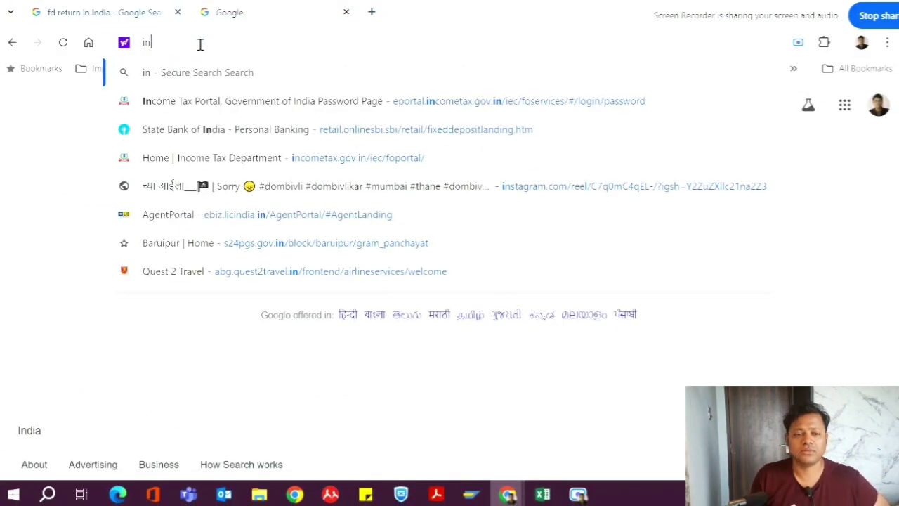
type("flation")
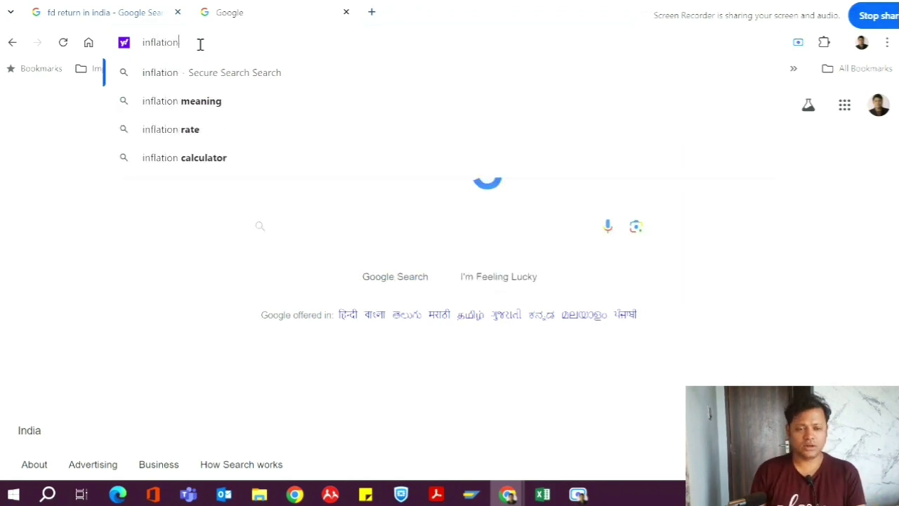
type(" percenta")
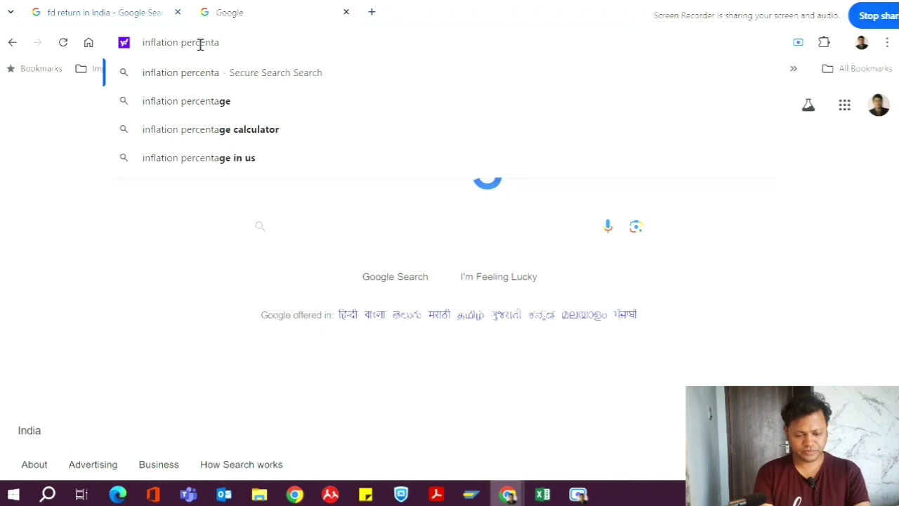
type("gr")
type(" in ")
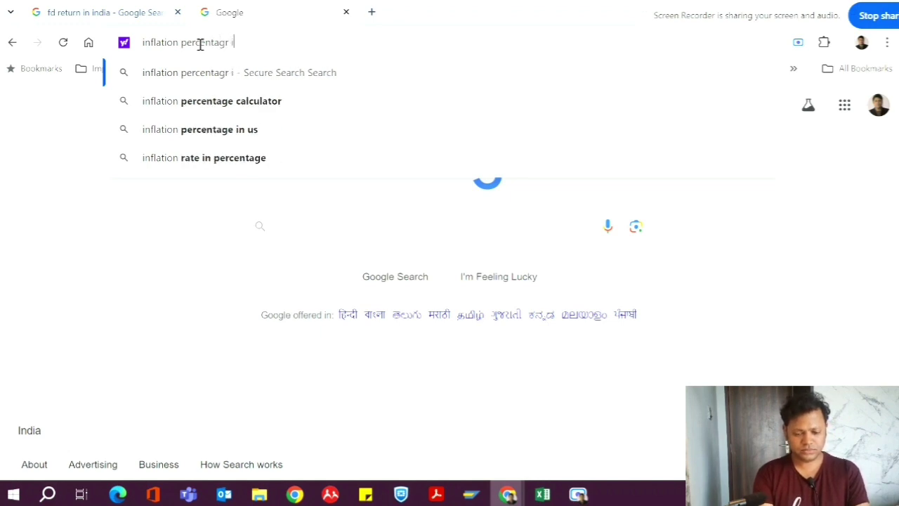
type("in")
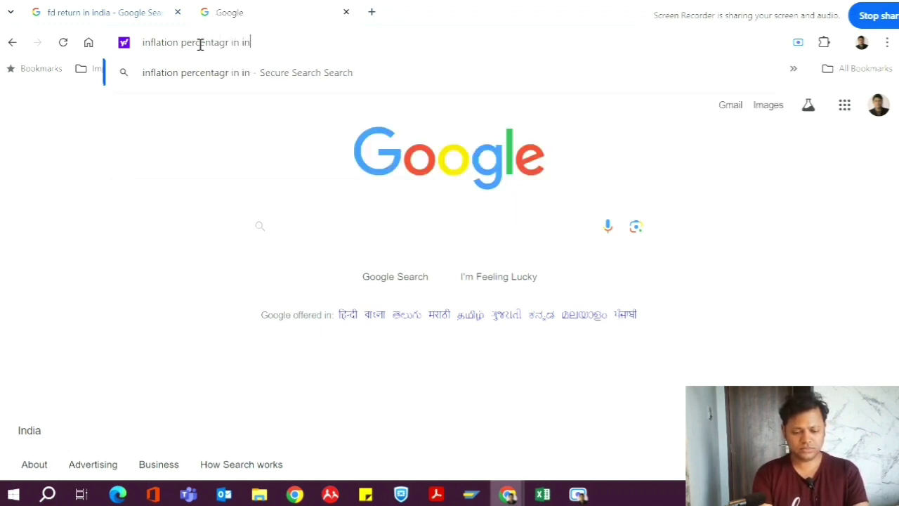
type("dia")
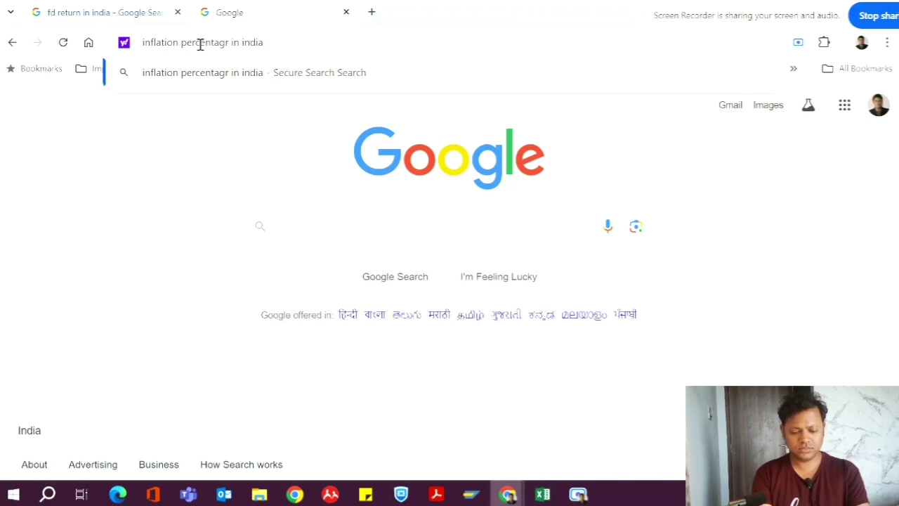
type(" world ")
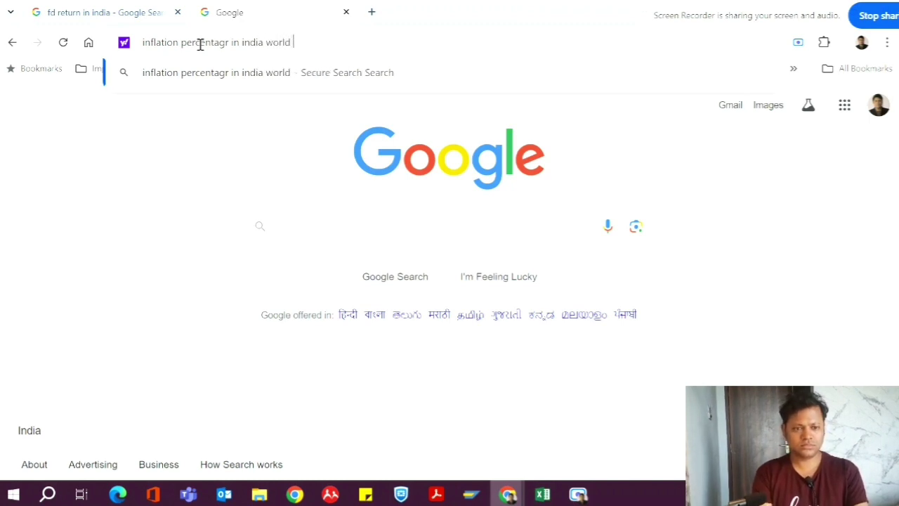
type("data")
key("Return")
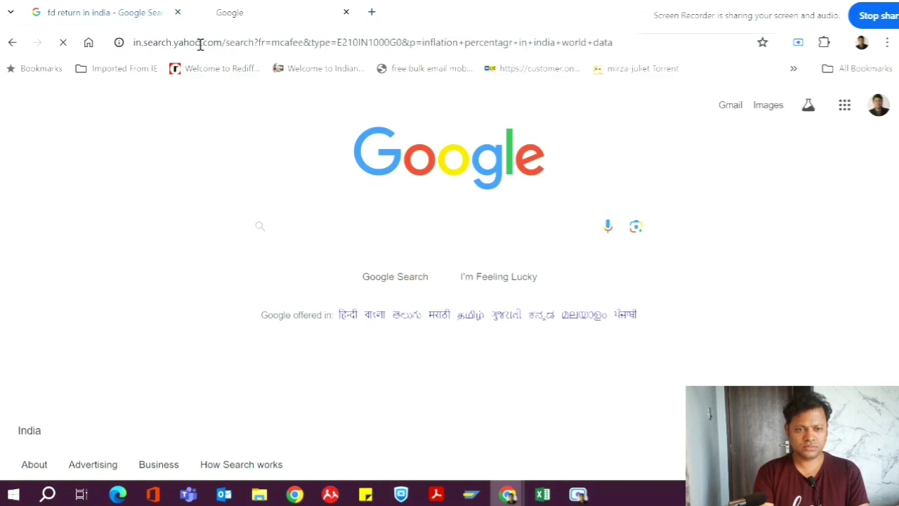
Open the World Bank search result "Inflation, consumer prices (annual %) - India | Data".
scroll(307, 252, "down", 1)
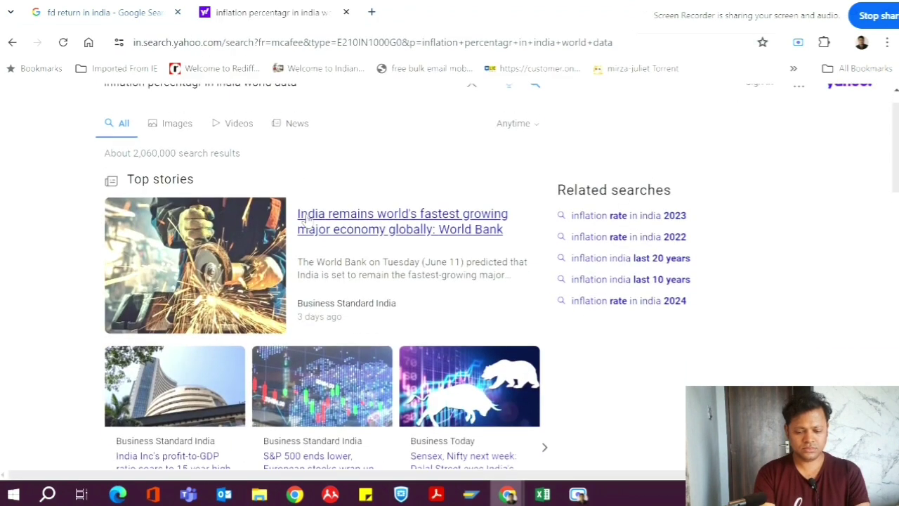
scroll(307, 251, "down", 4)
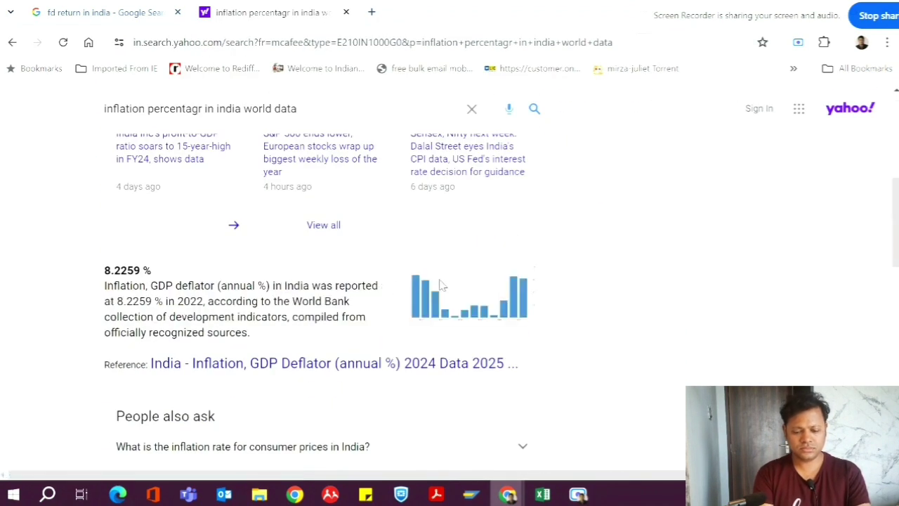
scroll(474, 281, "down", 6)
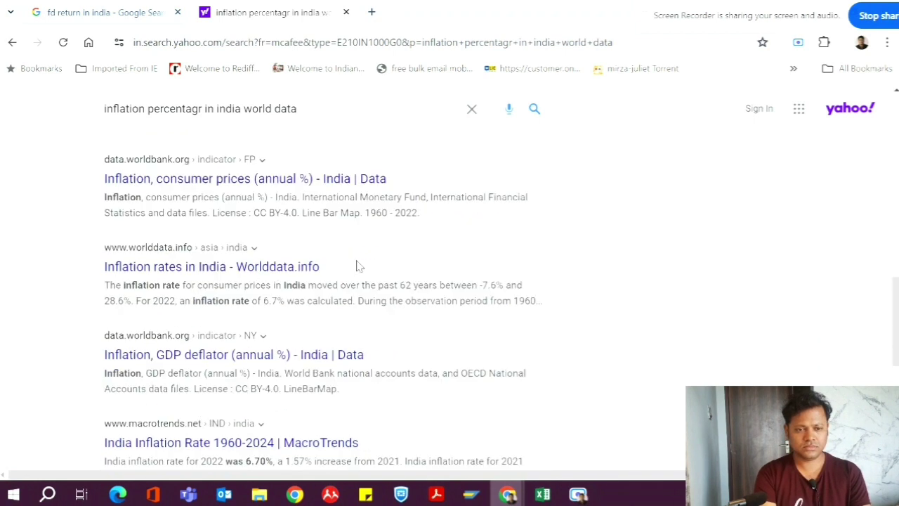
left_click(197, 184)
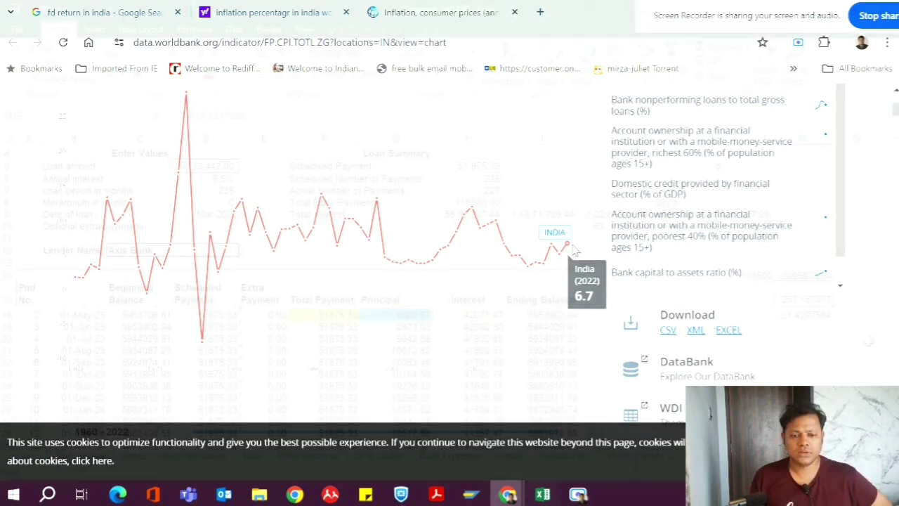
Compare the World Bank inflation chart with the return calculation and loan schedule in Excel.
key("alt+Tab")
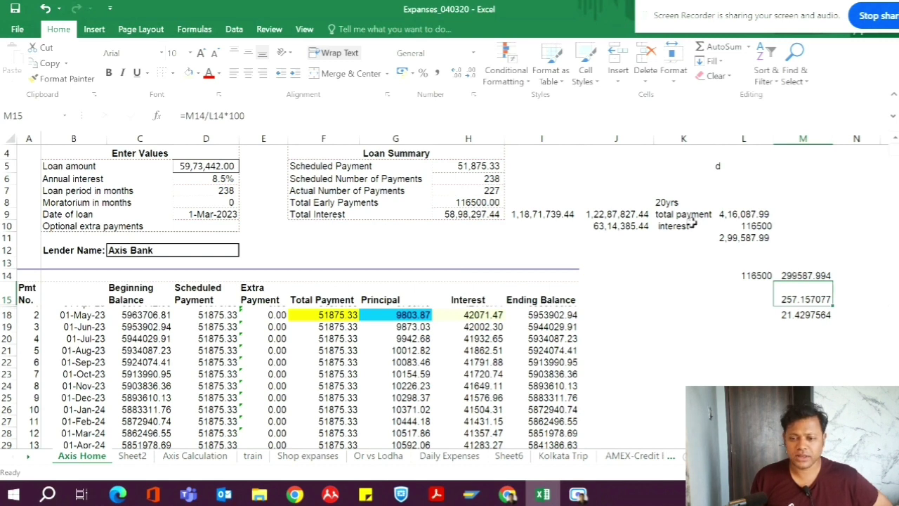
key("alt+Tab")
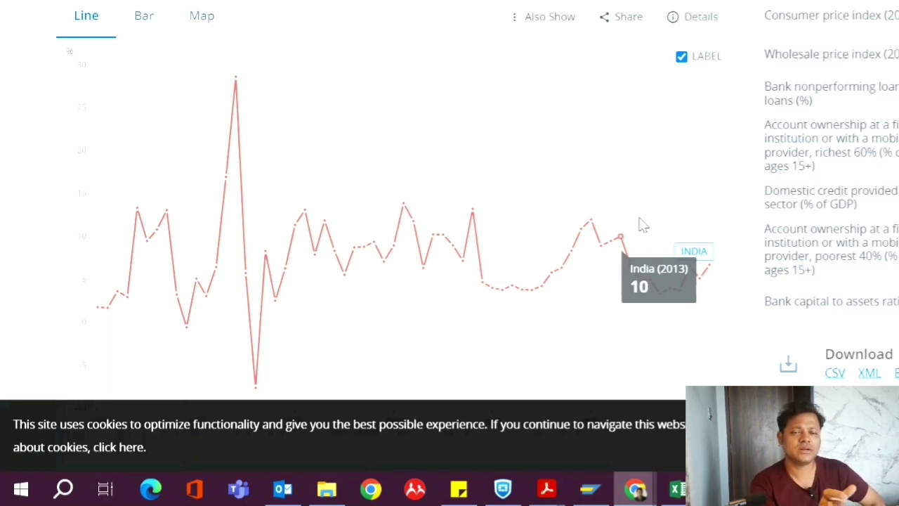
key("alt+Tab")
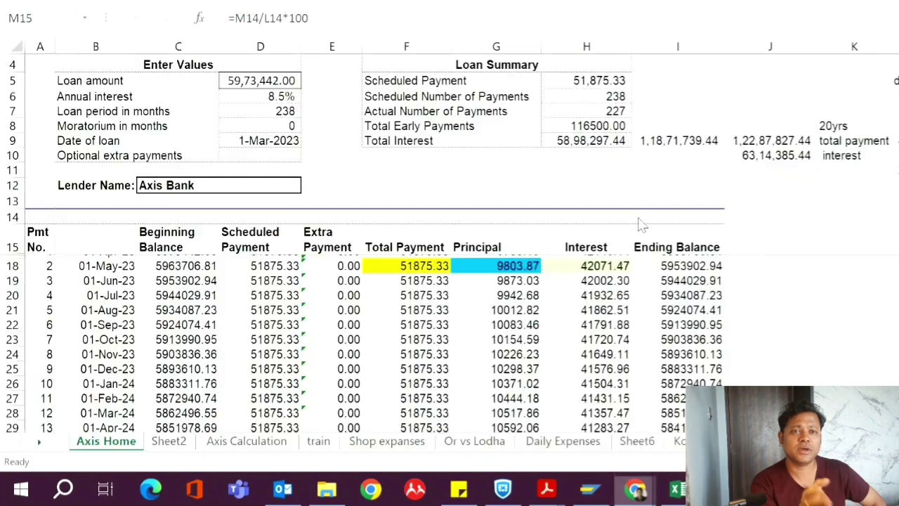
left_click(708, 284)
scroll(769, 291, "down", 3)
scroll(770, 295, "up", 3)
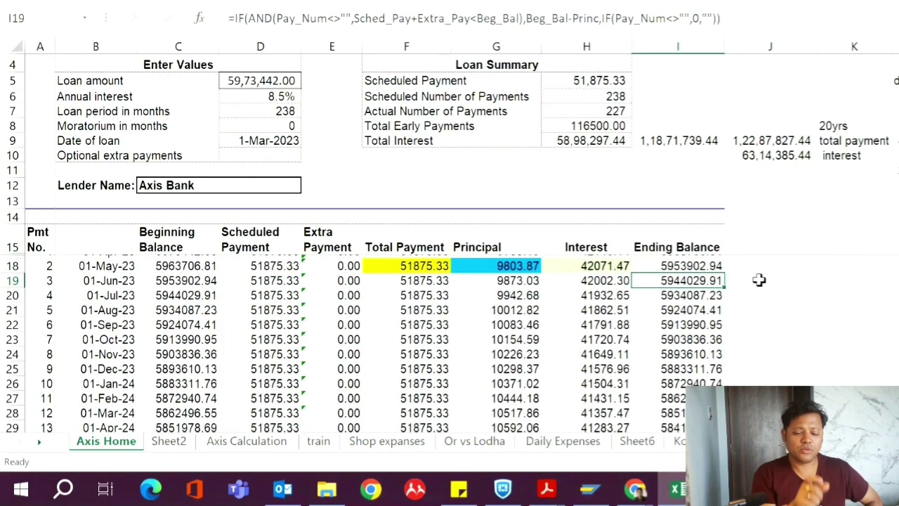
left_click(569, 296)
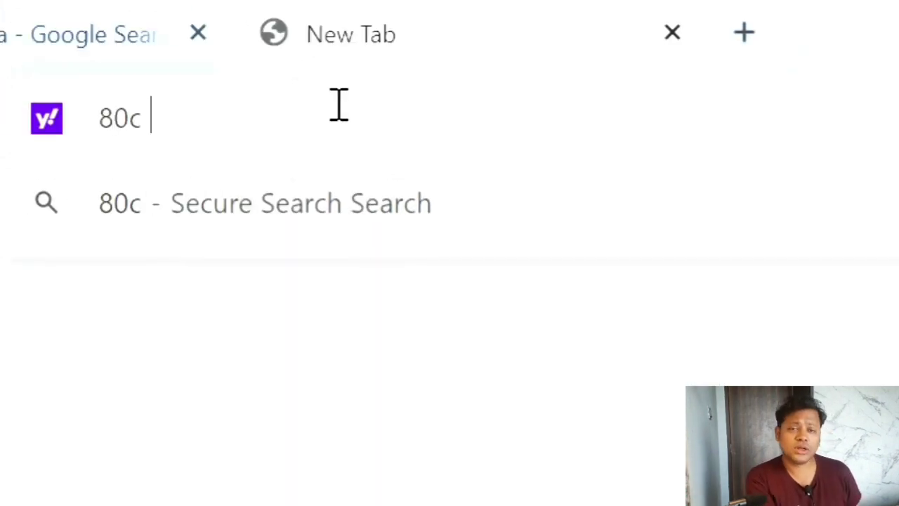
In a new Chrome tab, search the web for "80c tax saving on principal payments in home loan".
type("tax saving o")
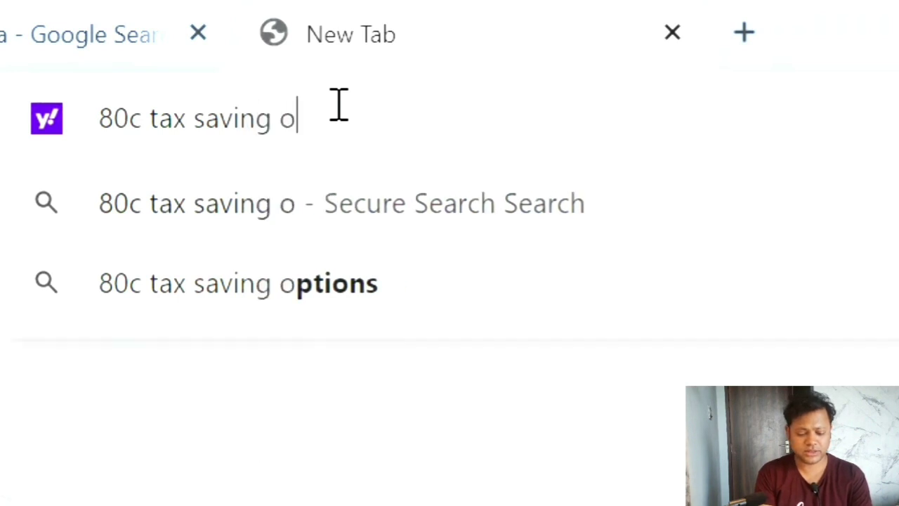
type("n p")
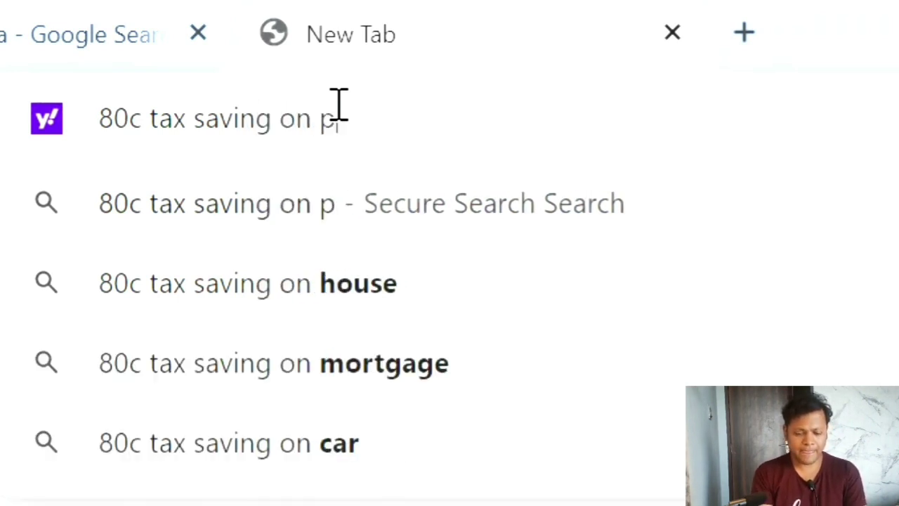
type("rintable")
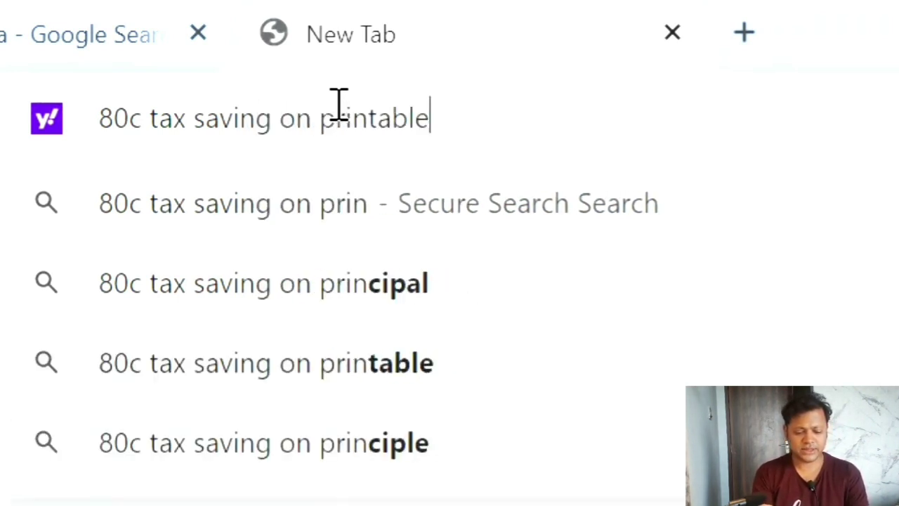
key("Up")
type("[")
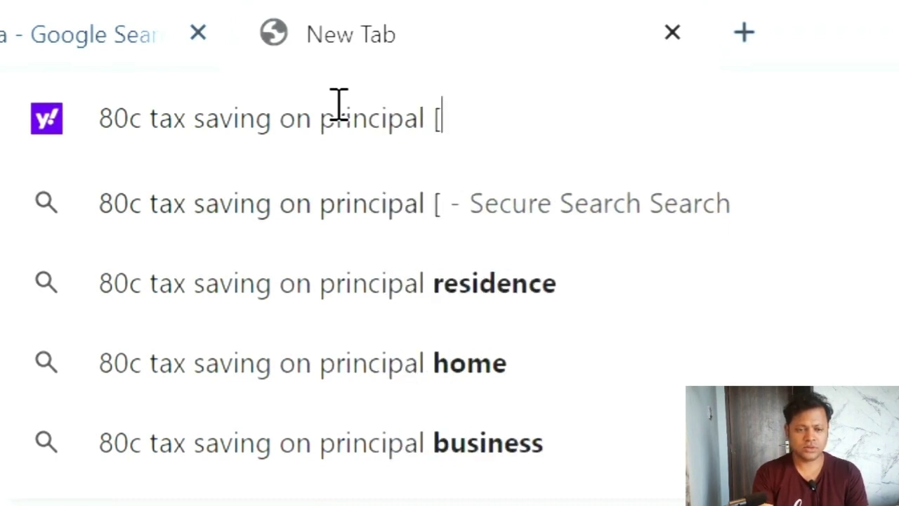
type("ymnet")
key("Left")
key("Left")
key("Left")
key("Left")
key("Left")
key("BackSpace")
type("a")
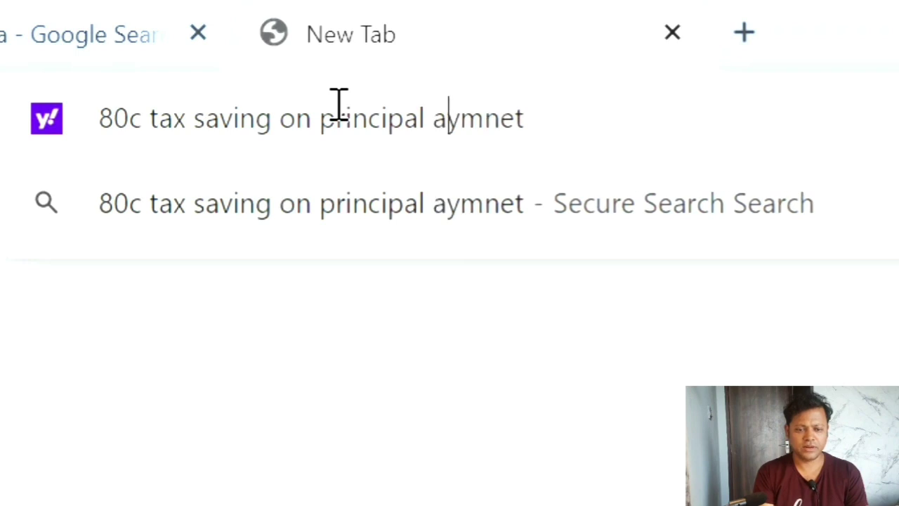
type("p")
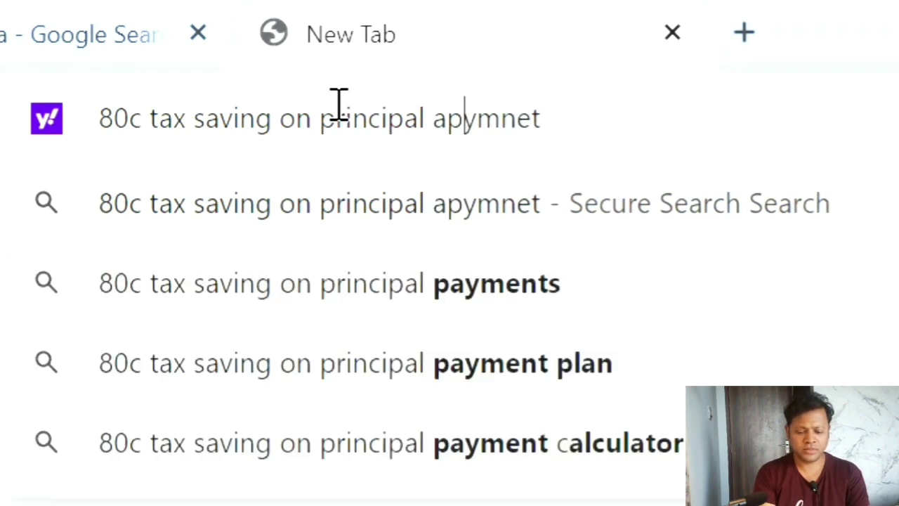
key("Down")
key("Down")
type("in home loan")
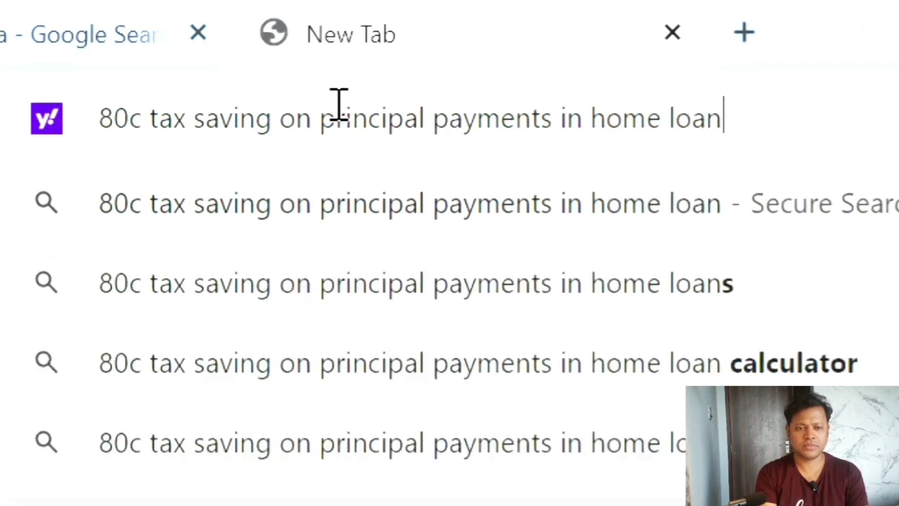
key("Return")
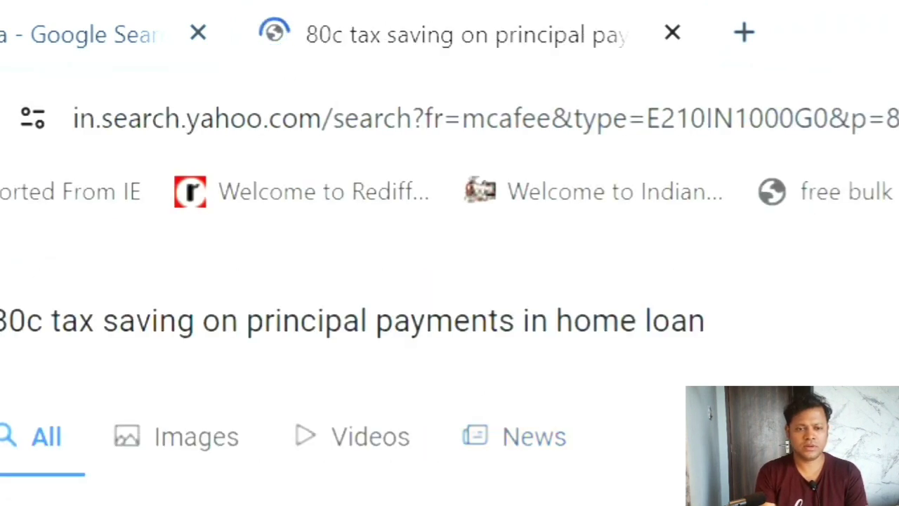
Open the article on home loan tax benefit and saving income tax from the search results.
scroll(484, 412, "down", 5)
scroll(421, 475, "up", 3)
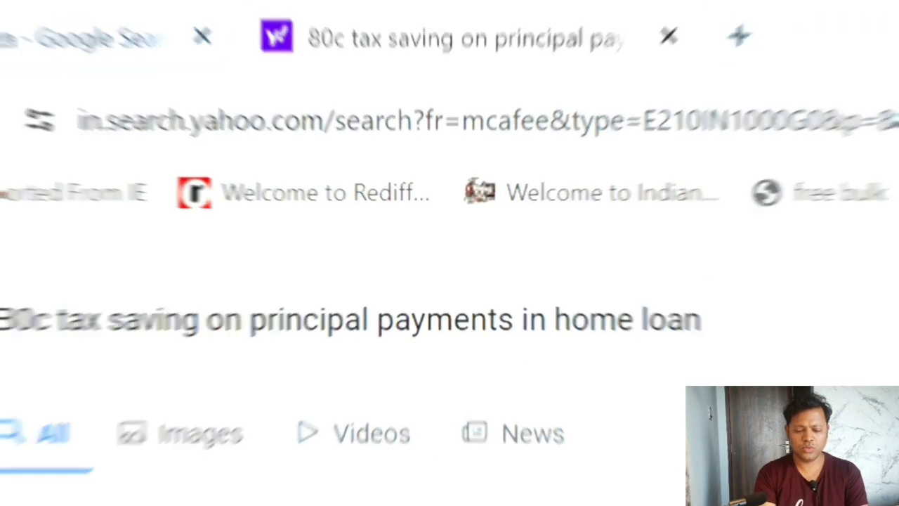
left_click(281, 248)
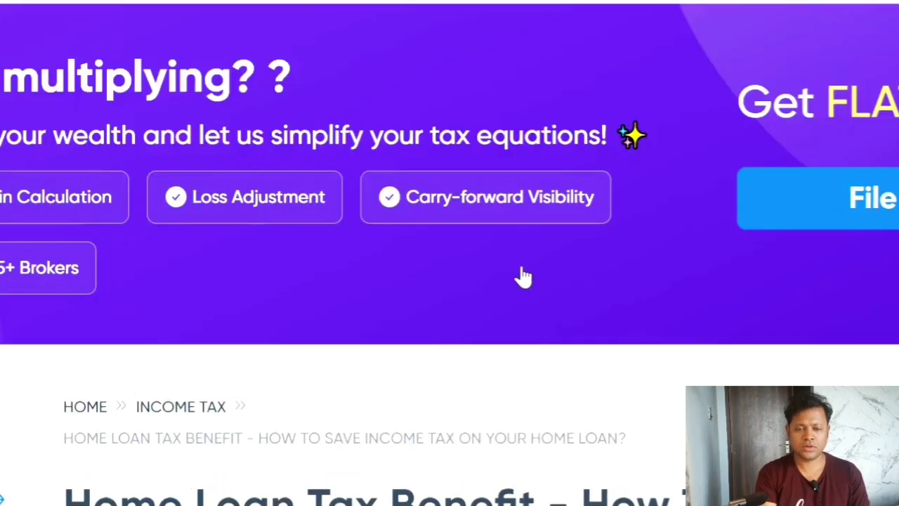